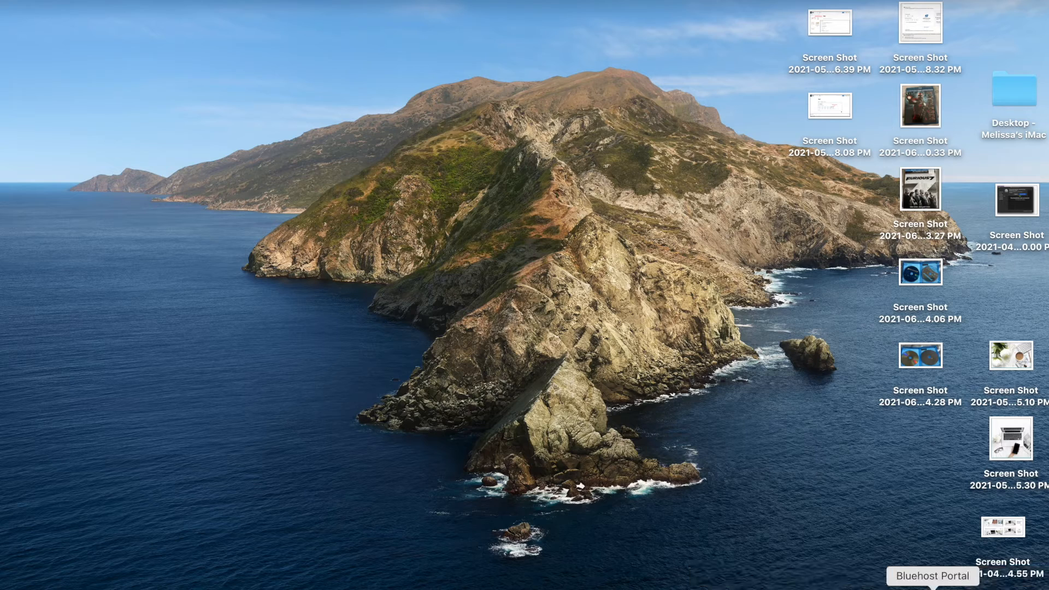
# - Bring the Bluehost portal window back and open the Advanced cPanel page
pyautogui.click(933, 589)
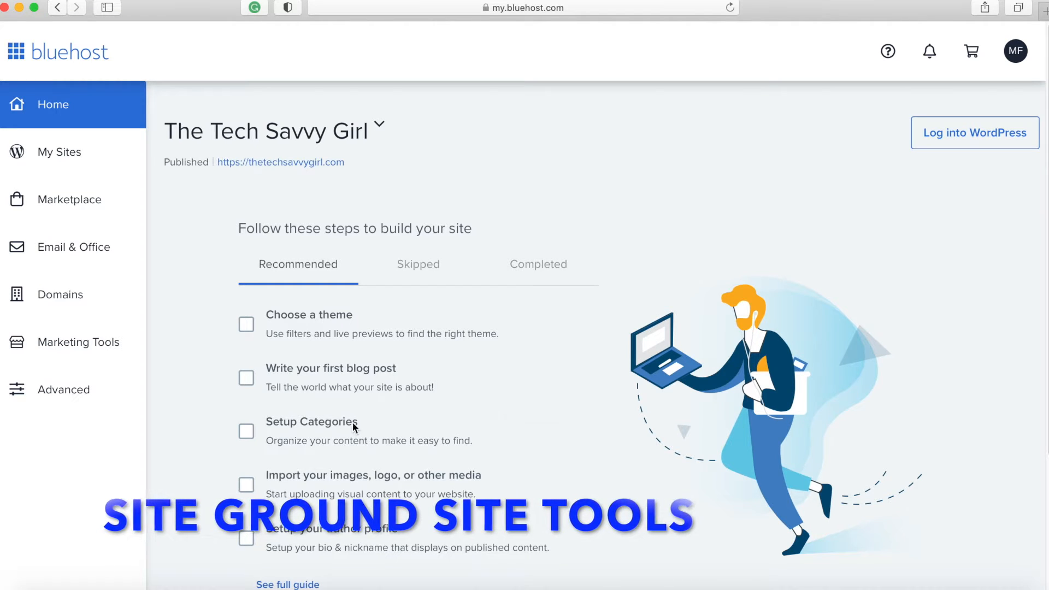
pyautogui.click(47, 391)
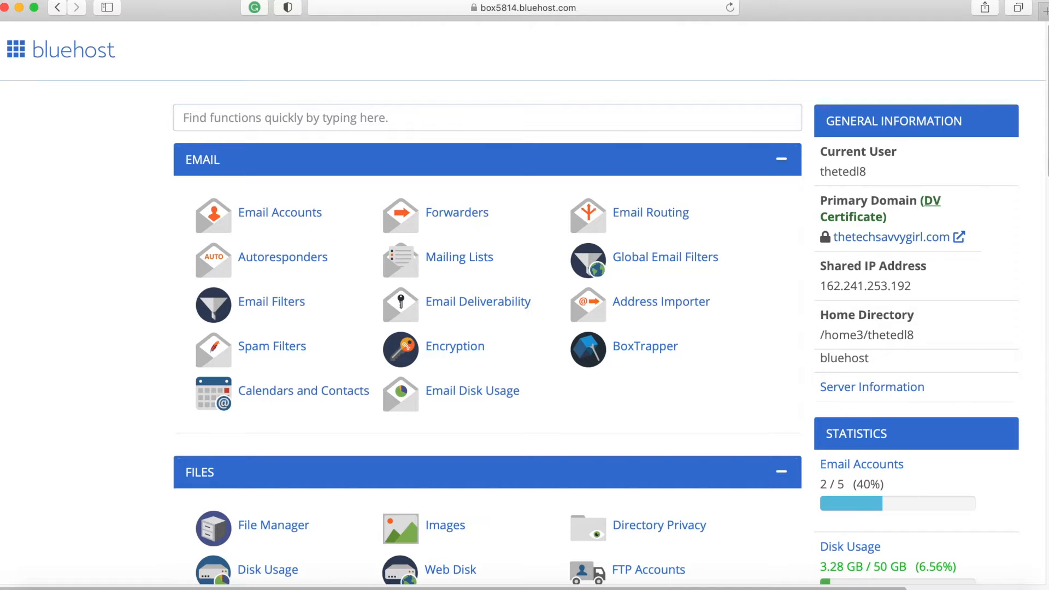
# - Scroll through the cPanel tool sections, then back up to the EMAIL section
pyautogui.scroll(-5, 486, 328)
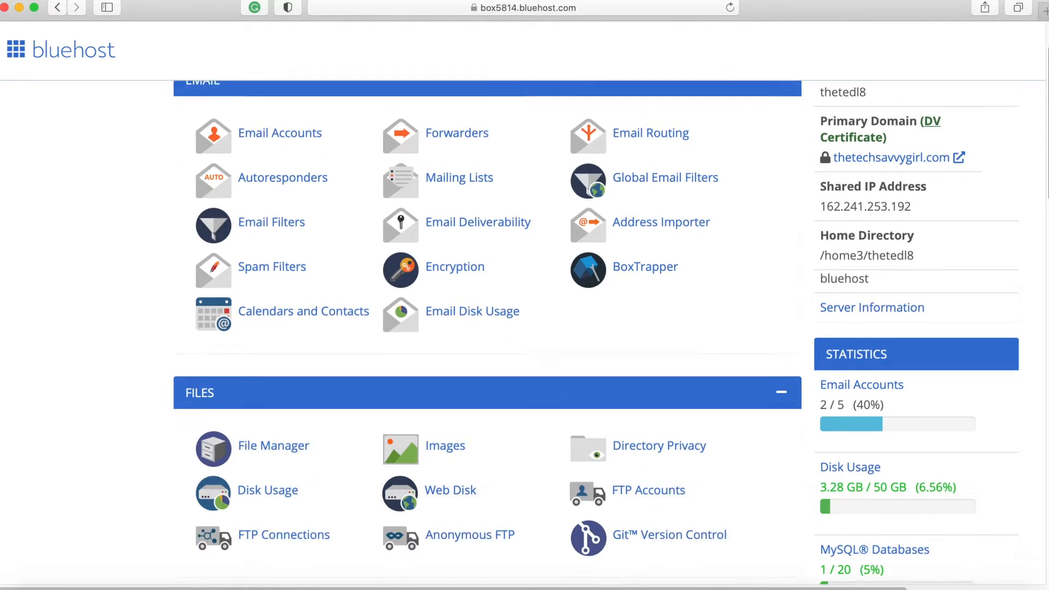
pyautogui.scroll(-1, 486, 333)
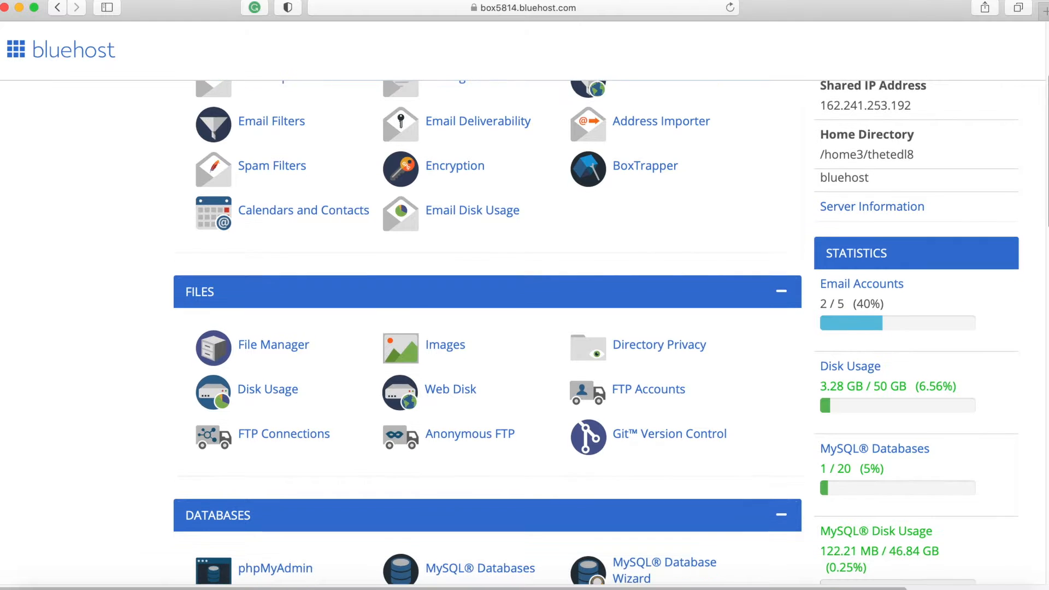
pyautogui.scroll(-3, 487, 328)
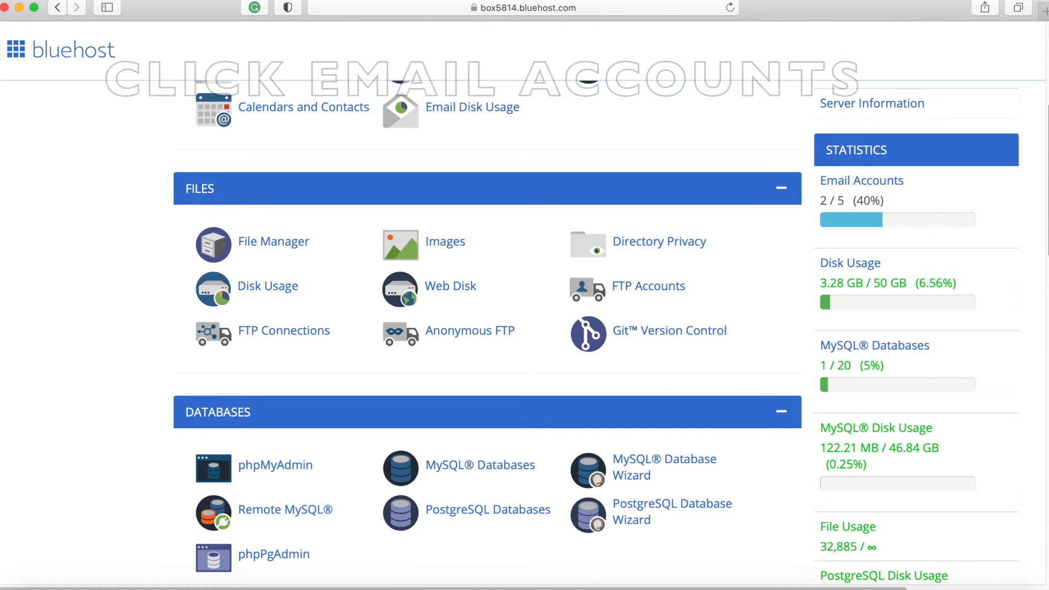
pyautogui.scroll(-3, 486, 328)
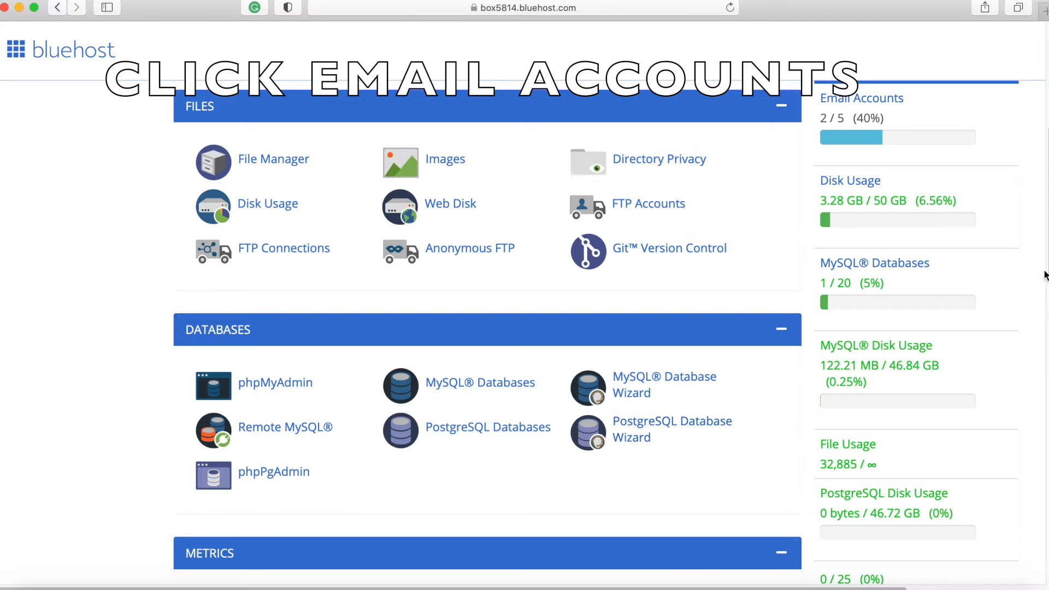
pyautogui.scroll(-2, 487, 328)
pyautogui.scroll(2, 486, 328)
pyautogui.scroll(-2, 486, 328)
pyautogui.scroll(-8, 1046, 344)
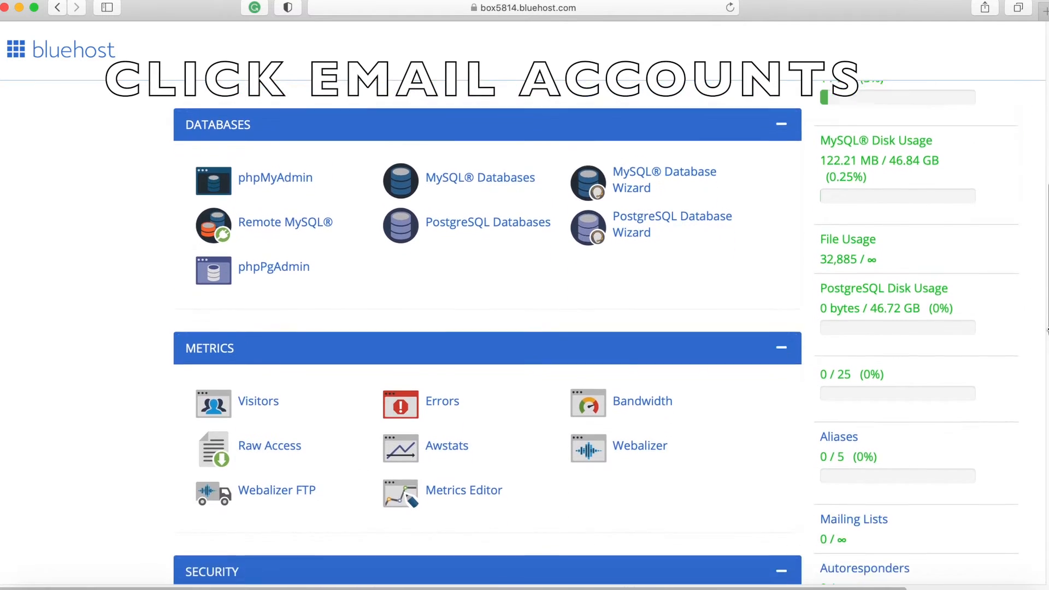
pyautogui.scroll(-12, 1046, 345)
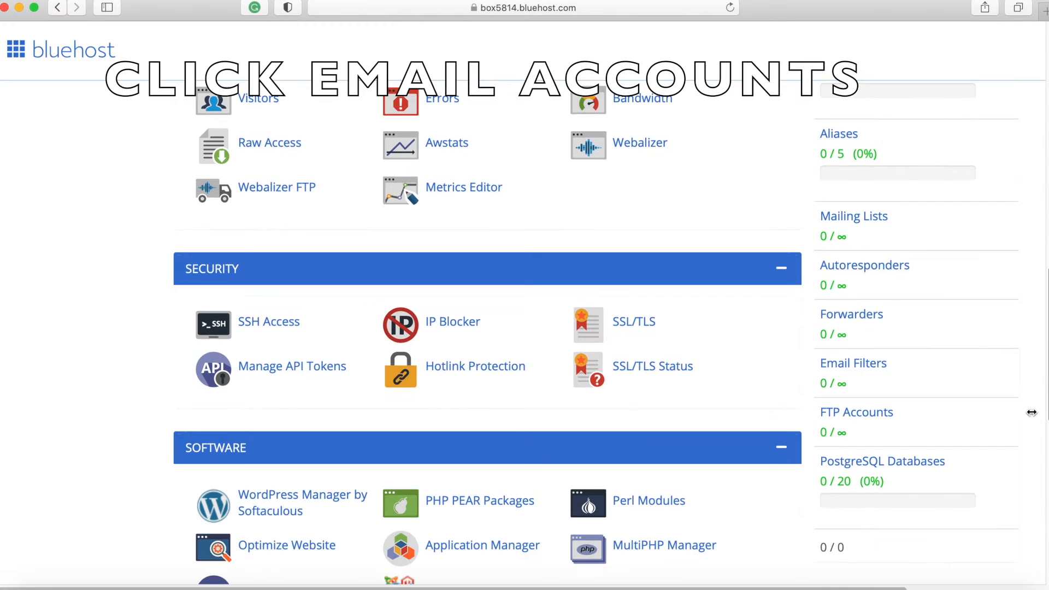
pyautogui.scroll(-6, 1035, 433)
pyautogui.scroll(-12, 1031, 481)
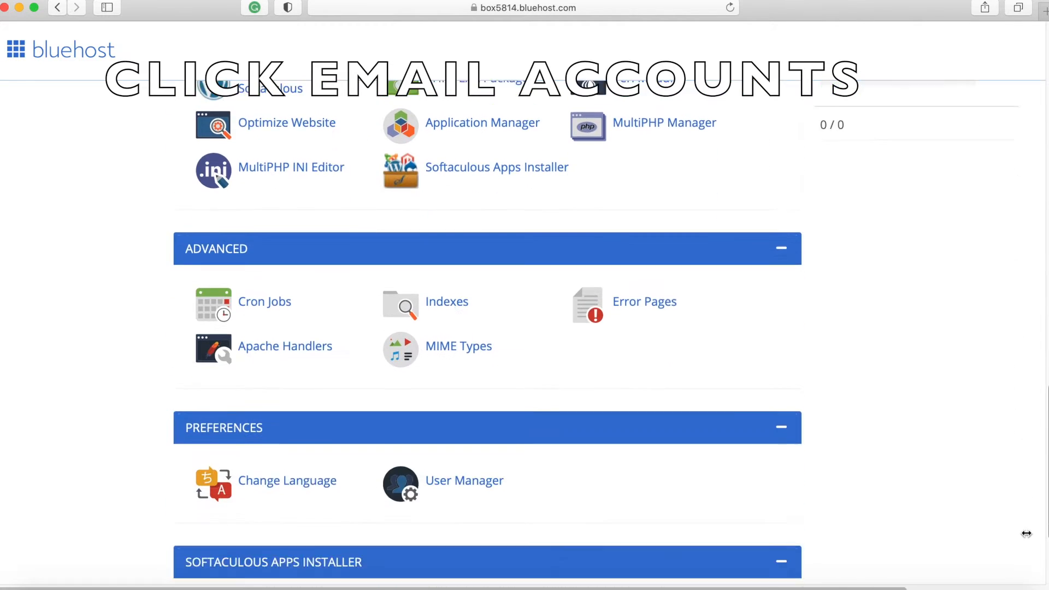
pyautogui.scroll(20, 1026, 536)
pyautogui.scroll(16, 596, 333)
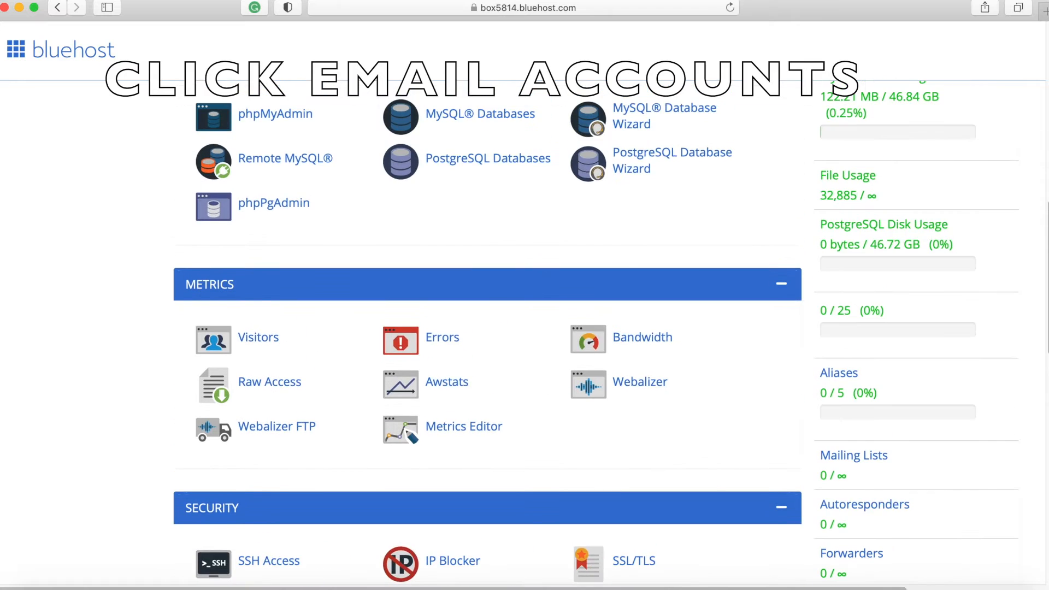
pyautogui.scroll(8, 486, 333)
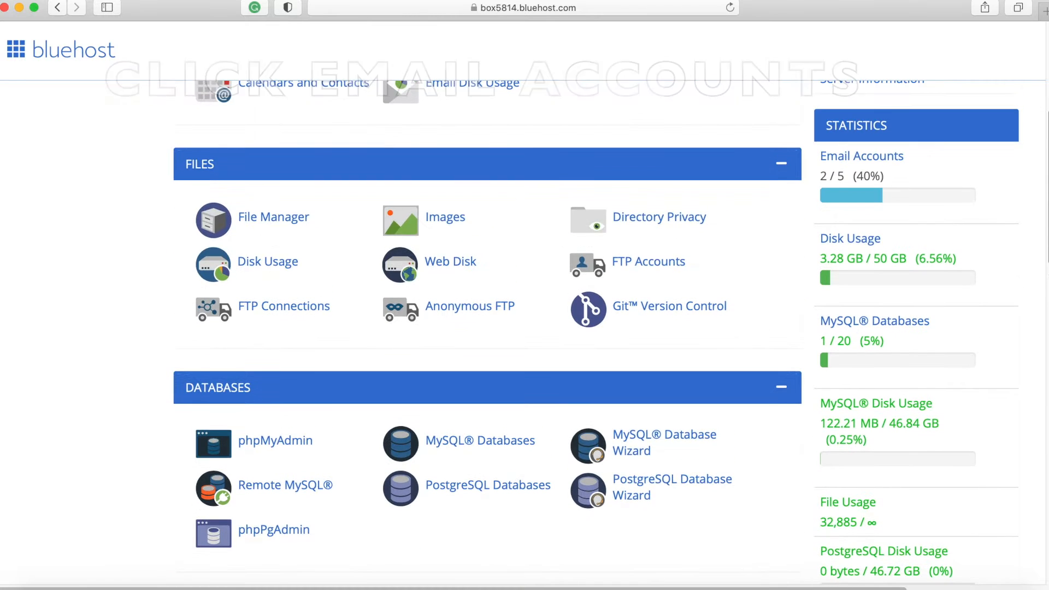
pyautogui.scroll(1, 352, 280)
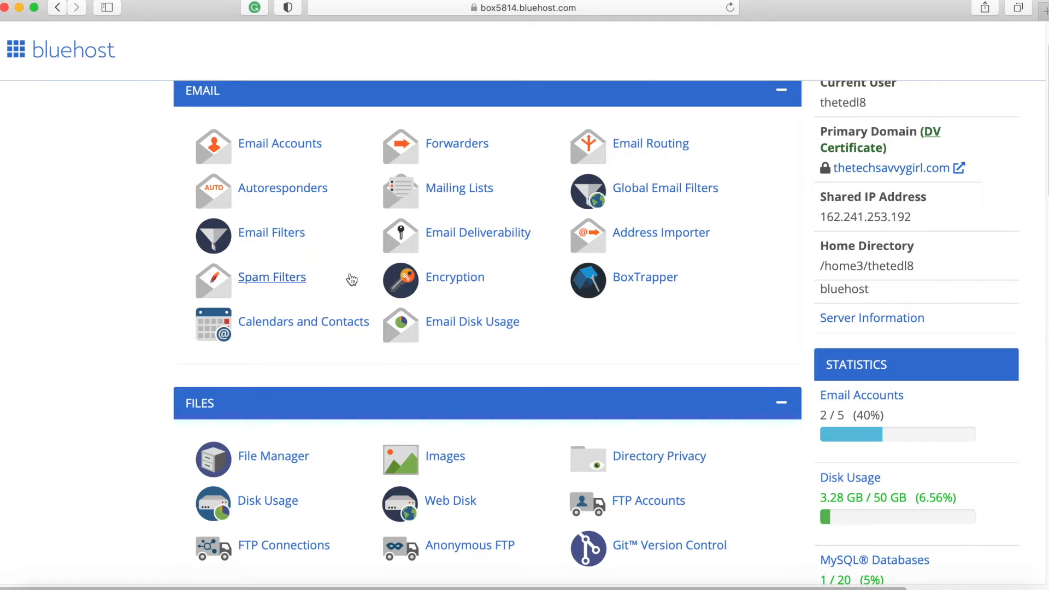
# - Open Email Accounts and bring up the Create an Email Account form
pyautogui.click(278, 146)
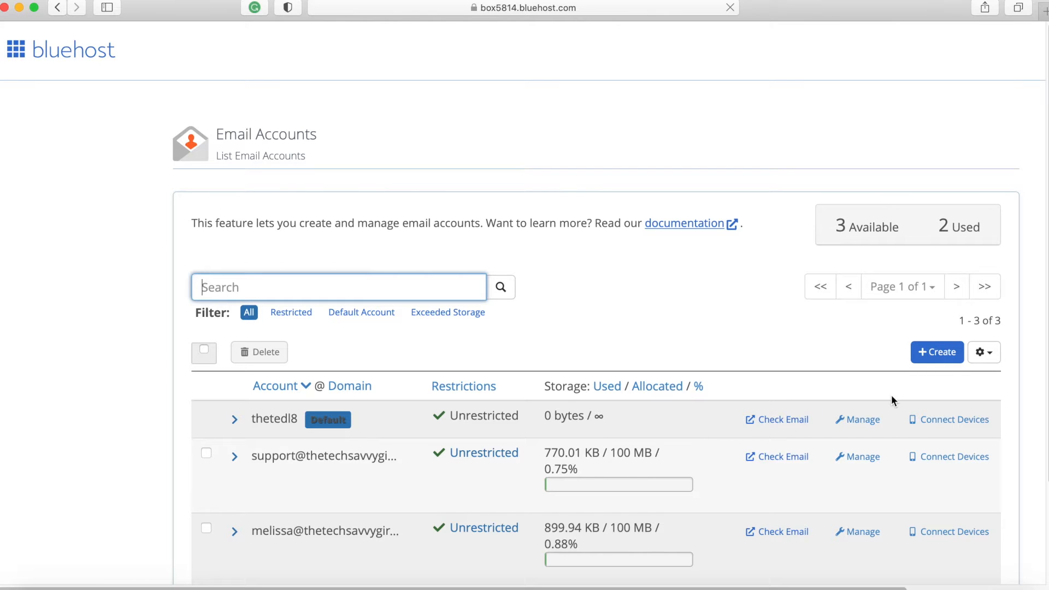
pyautogui.click(940, 353)
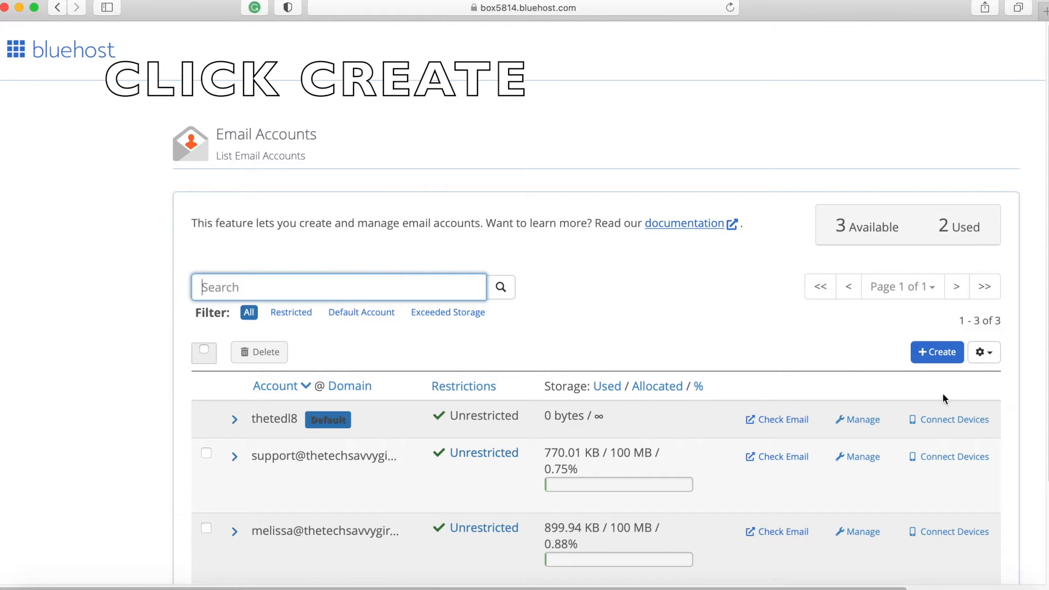
pyautogui.click(940, 353)
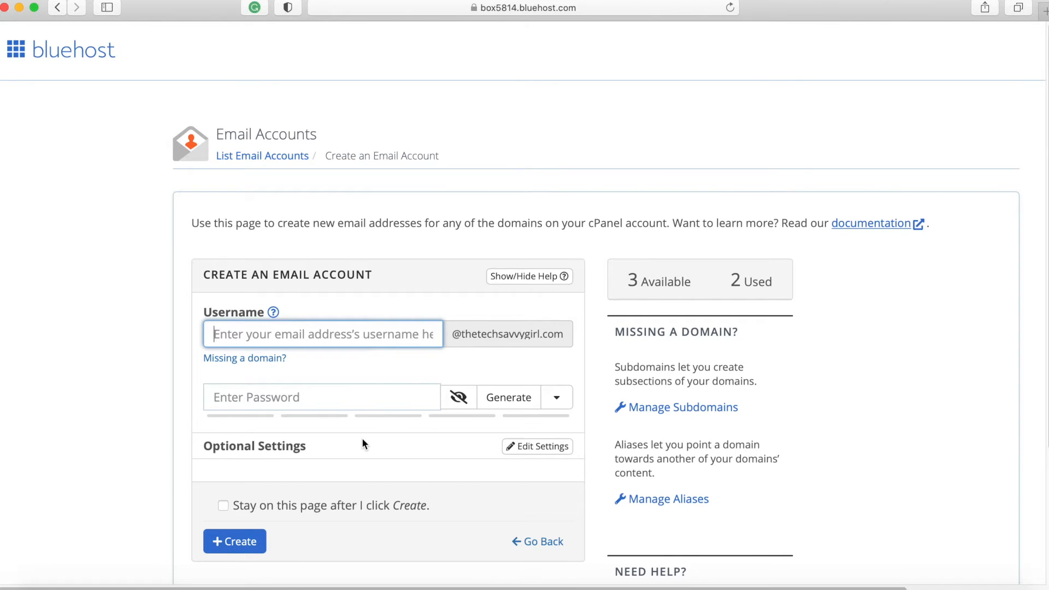
# - Create the 'admin' email account using a generated strong password
pyautogui.write('admin')
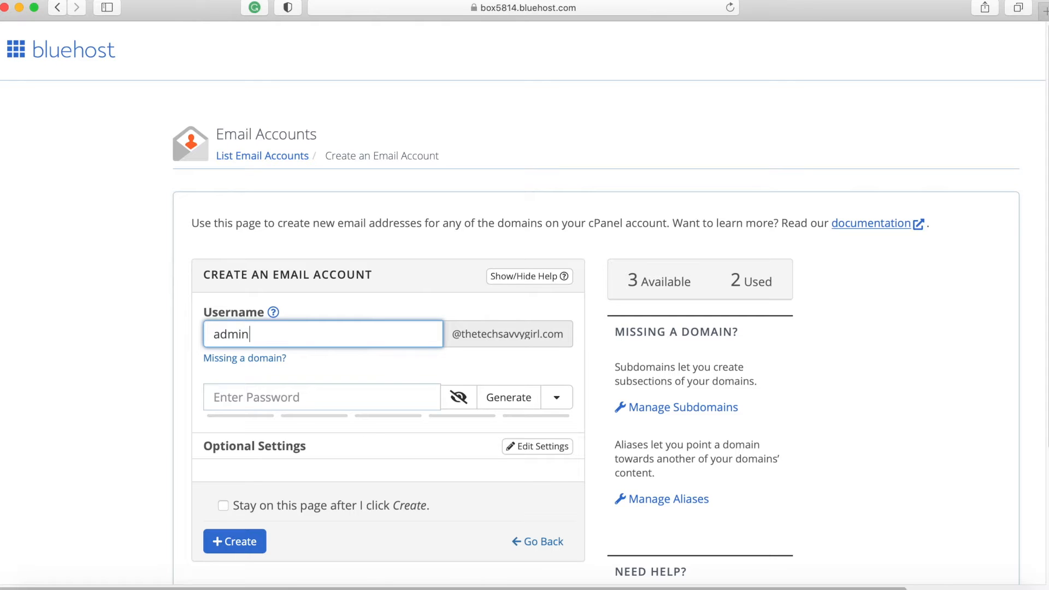
pyautogui.click(323, 399)
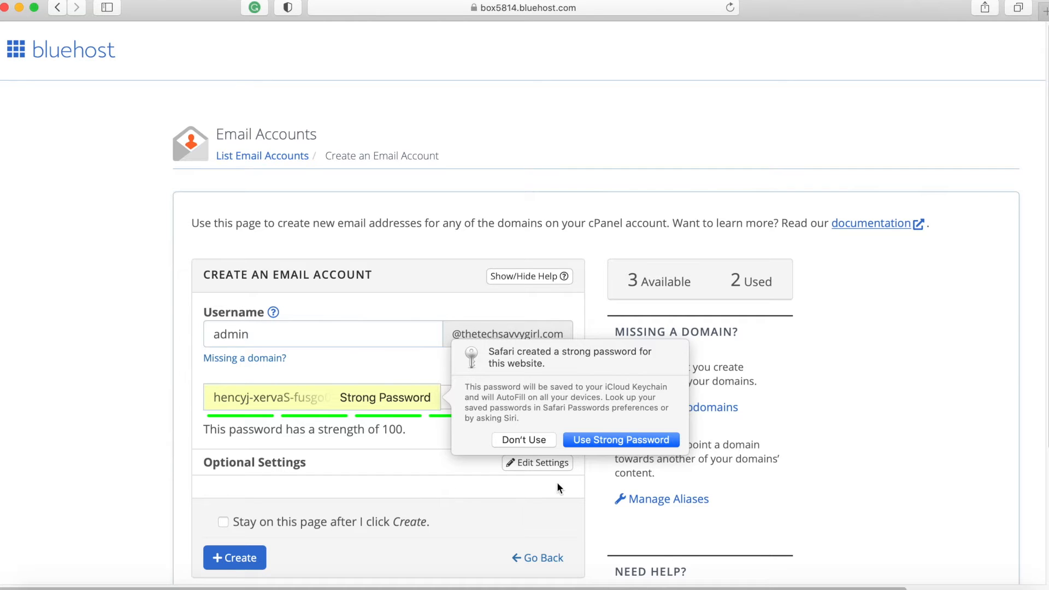
pyautogui.click(624, 442)
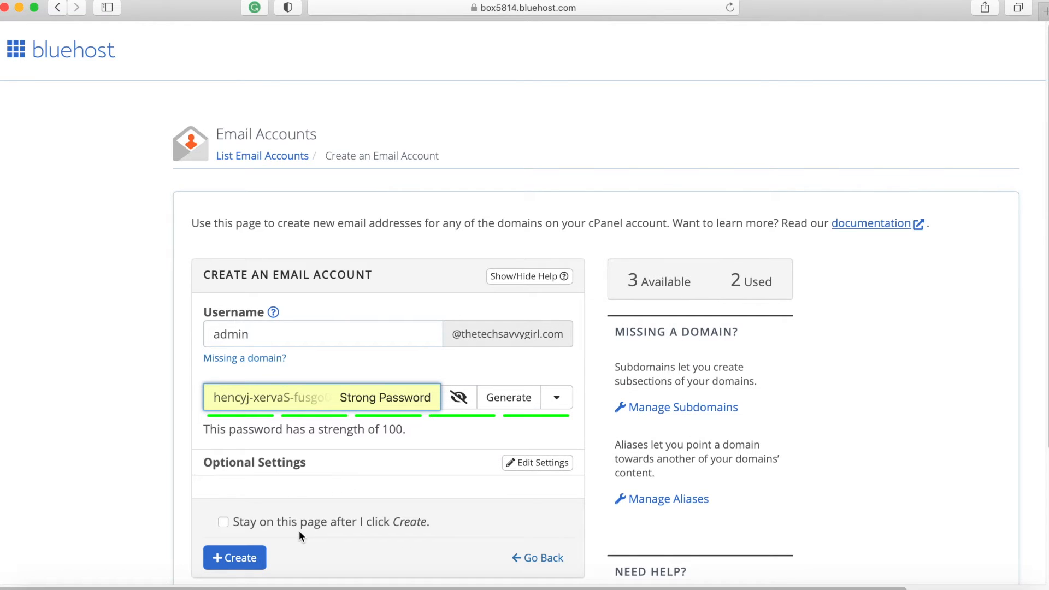
pyautogui.scroll(-5, 300, 531)
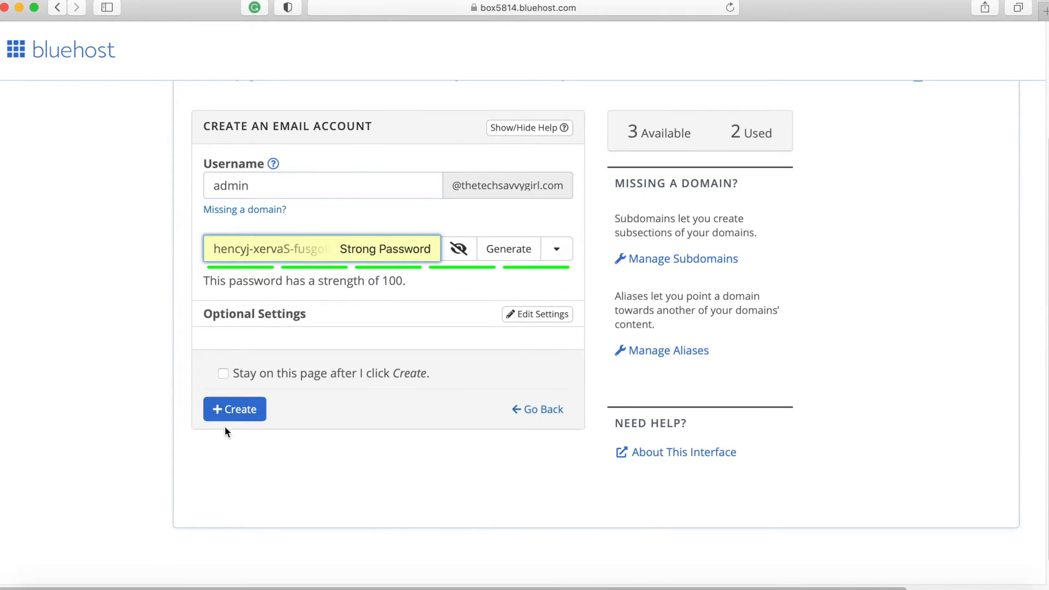
pyautogui.click(244, 410)
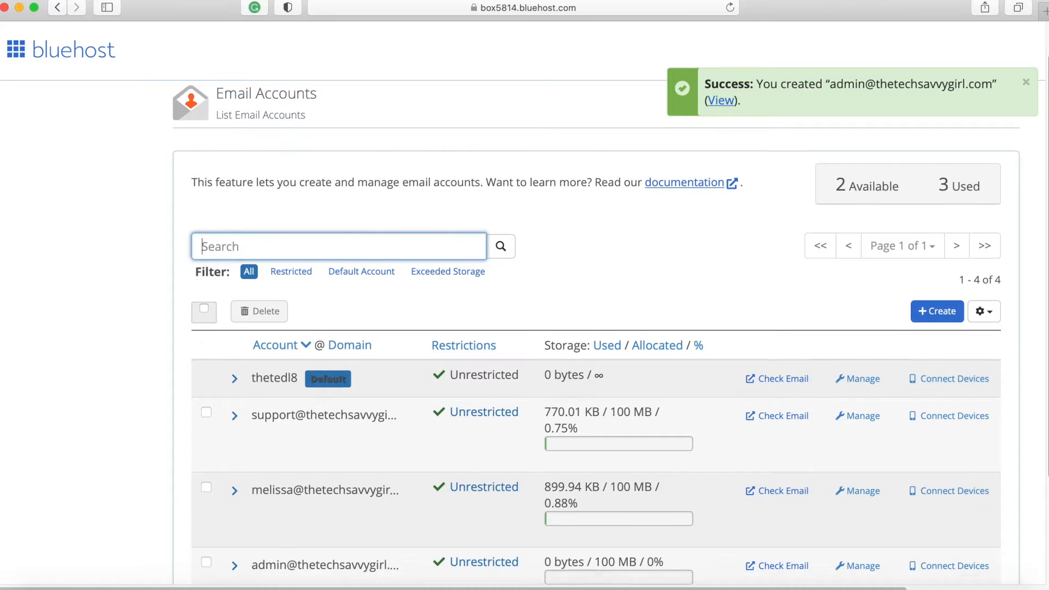
# - Open Check Email for the admin account, loading Webmail in a new tab
pyautogui.scroll(-3, 597, 332)
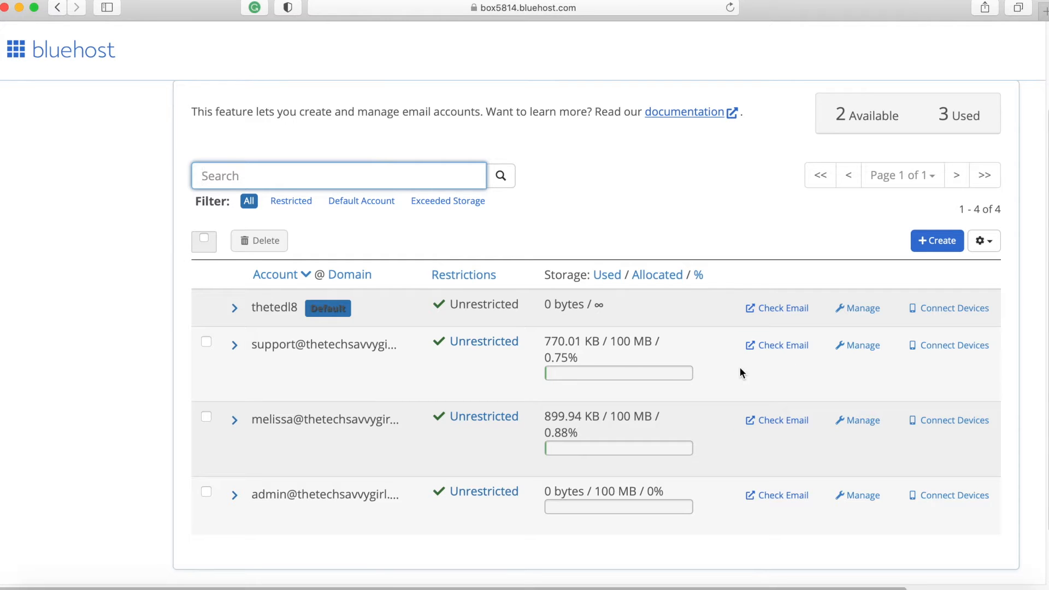
pyautogui.click(783, 496)
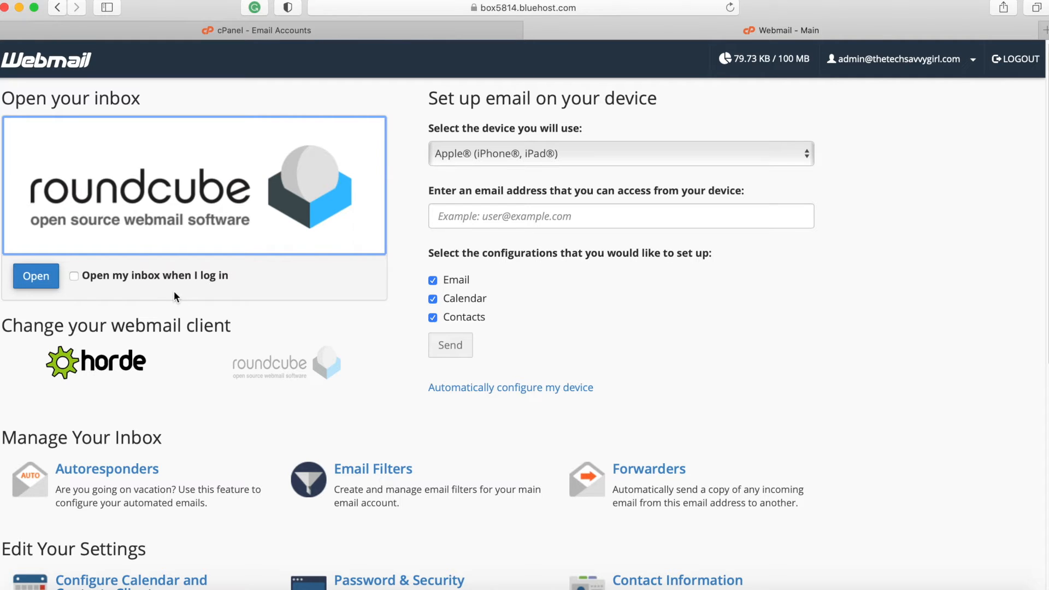
# - Set the inbox to open automatically at login and launch the Roundcube inbox
pyautogui.click(75, 276)
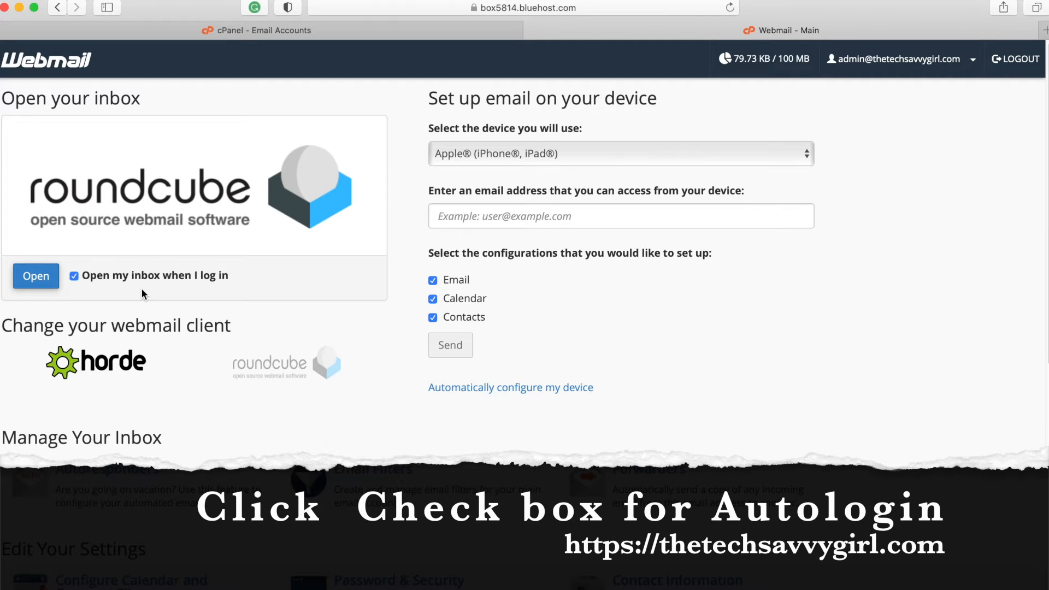
pyautogui.click(33, 284)
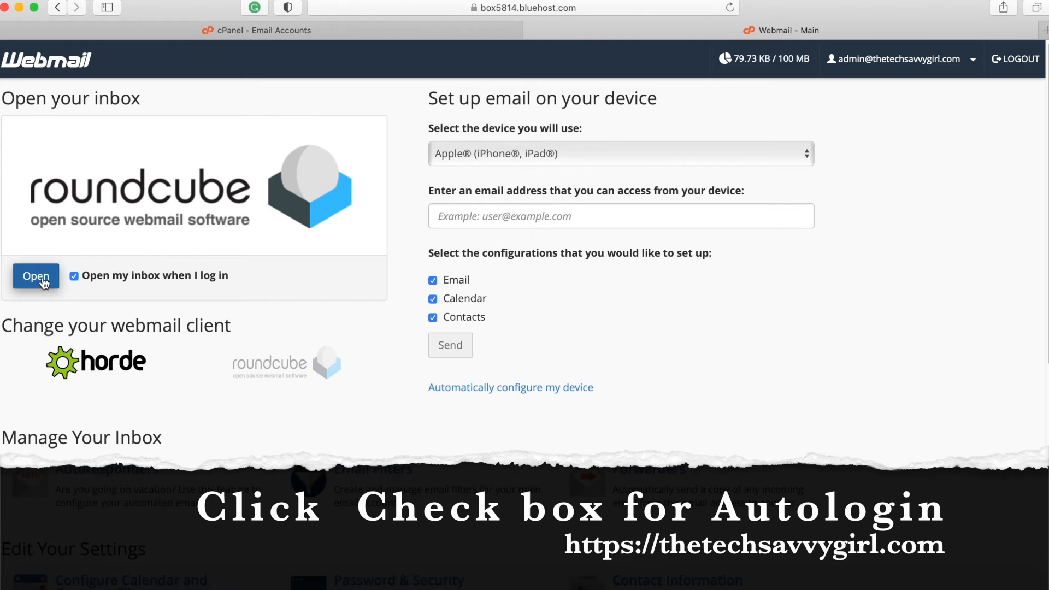
pyautogui.press('super+shift+backslash')
pyautogui.click(439, 167)
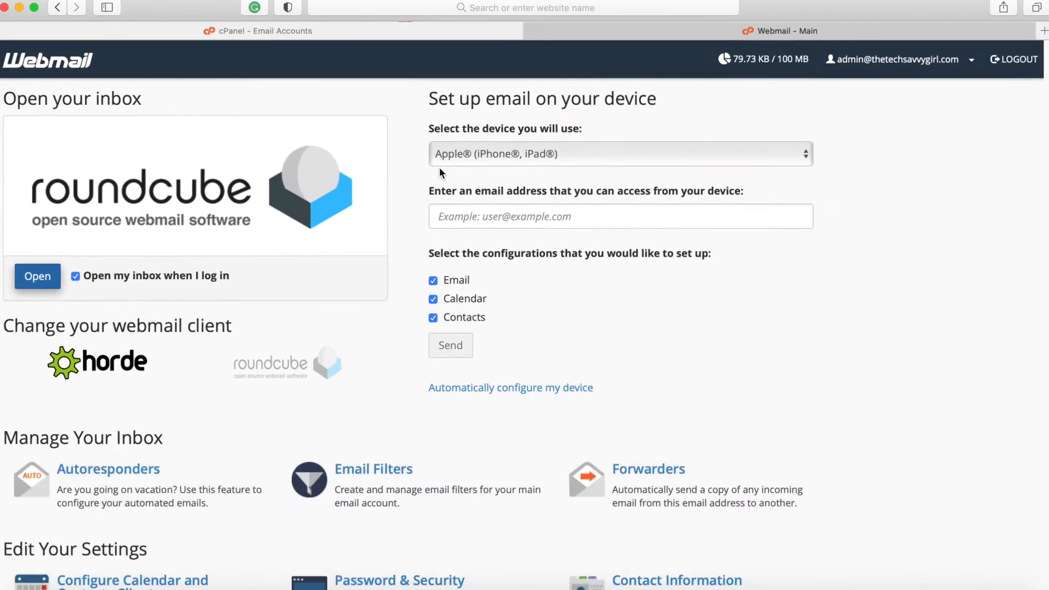
pyautogui.click(41, 279)
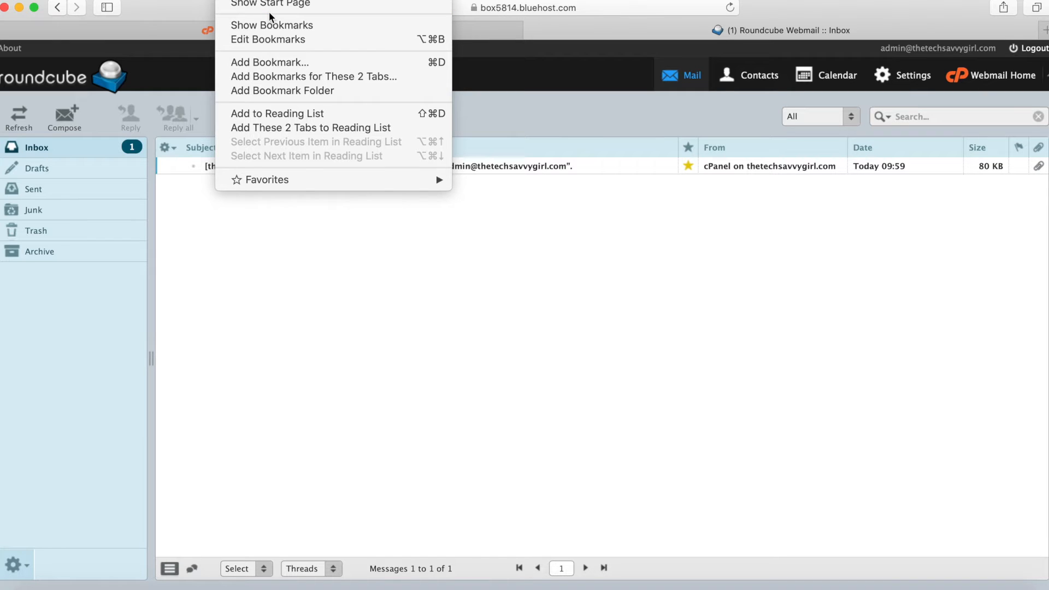
# - Bookmark the Roundcube inbox in Favorites with the description 'Web mail'
pyautogui.click(293, 63)
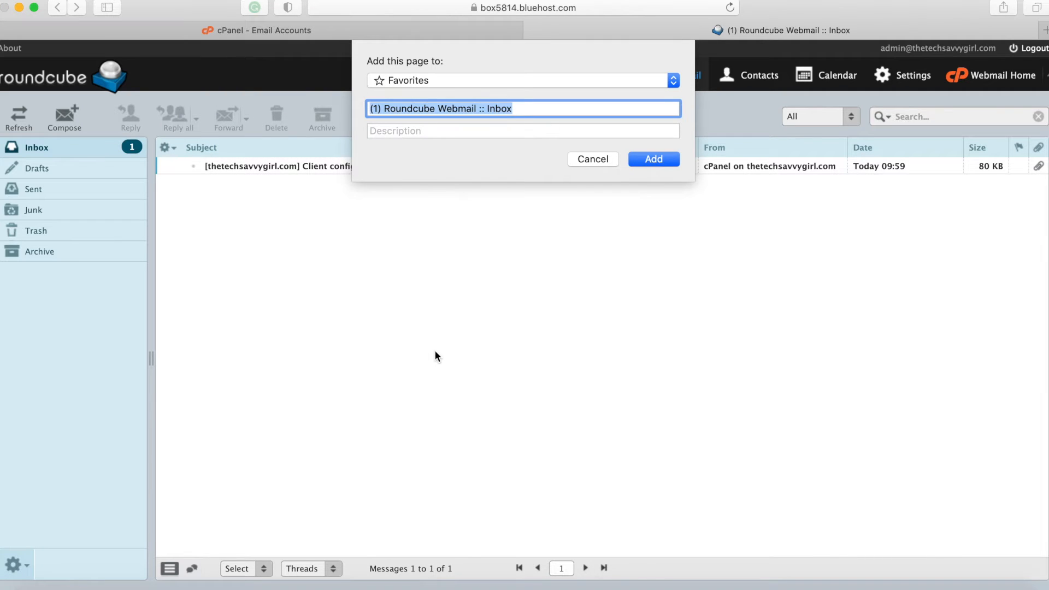
pyautogui.click(425, 82)
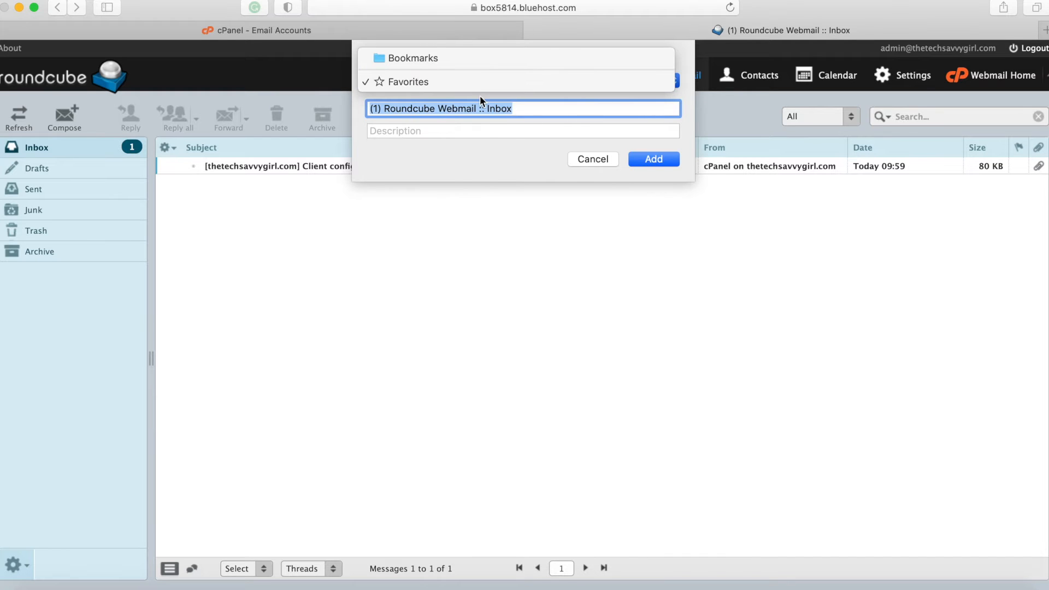
pyautogui.click(480, 150)
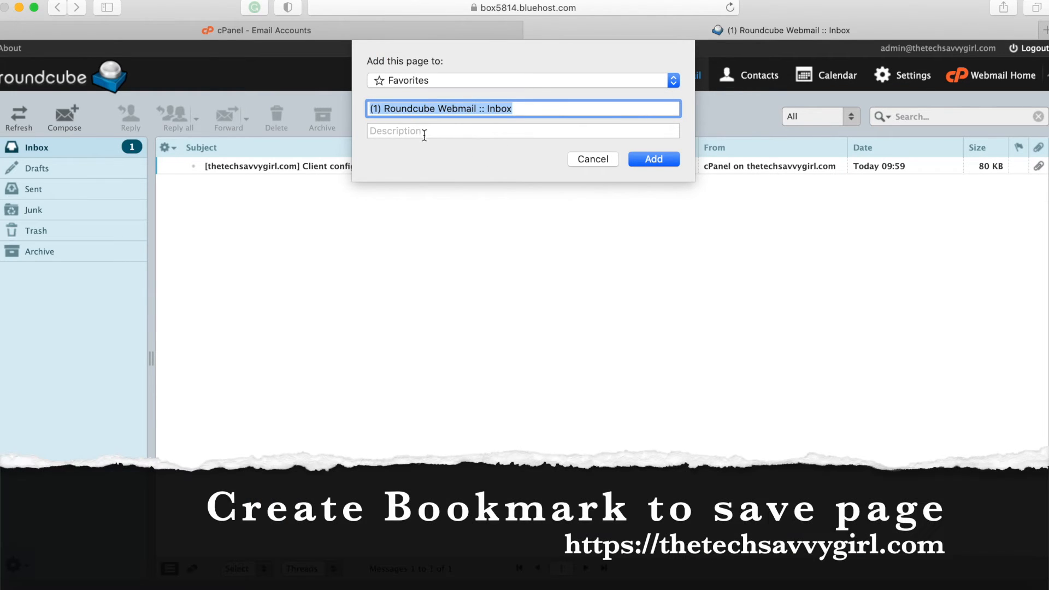
pyautogui.press('Tab')
pyautogui.write('W')
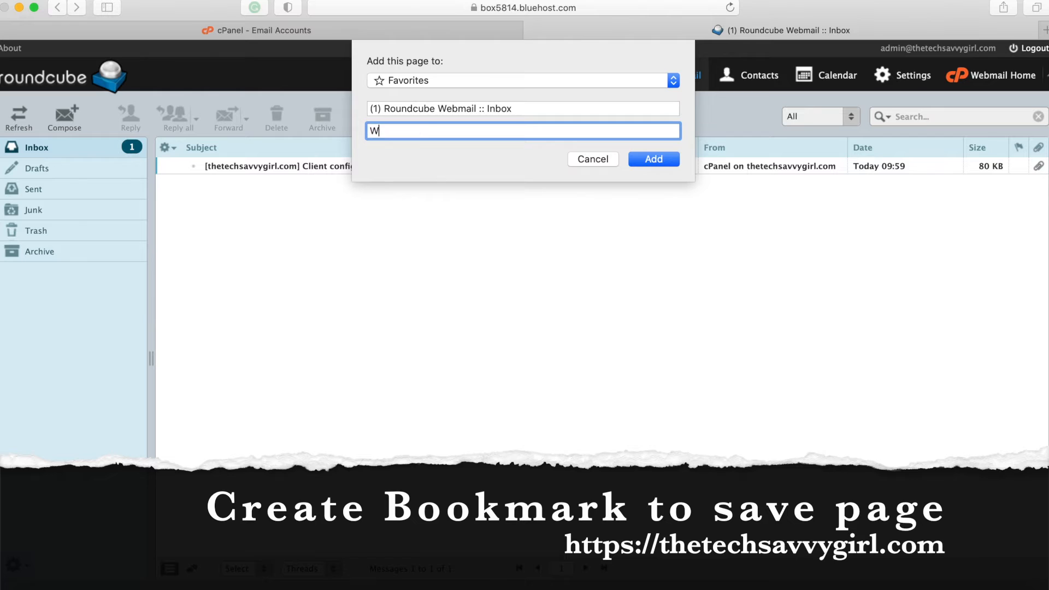
pyautogui.write('eb mail')
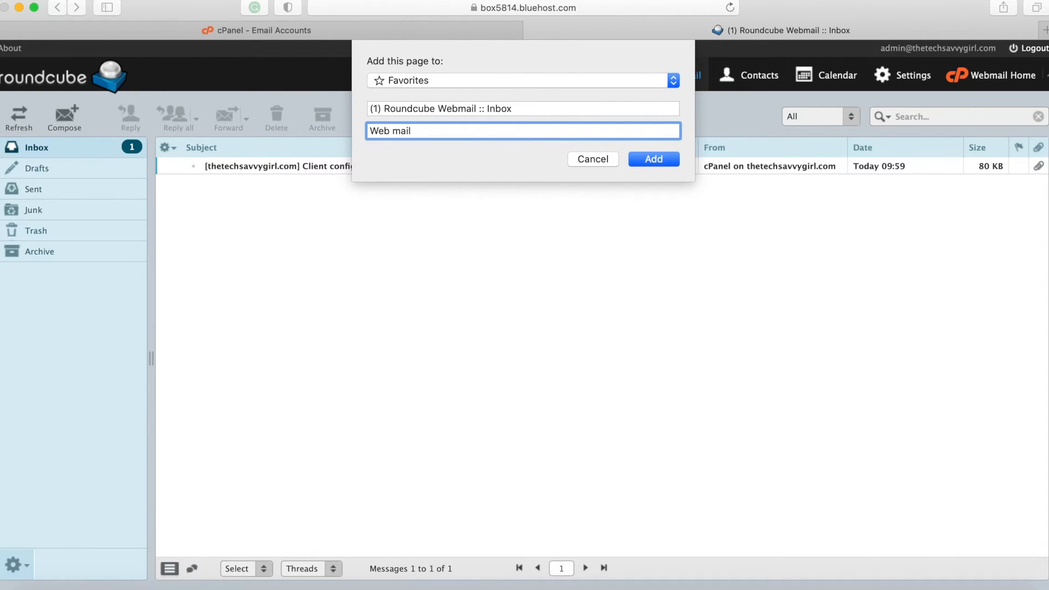
pyautogui.click(655, 160)
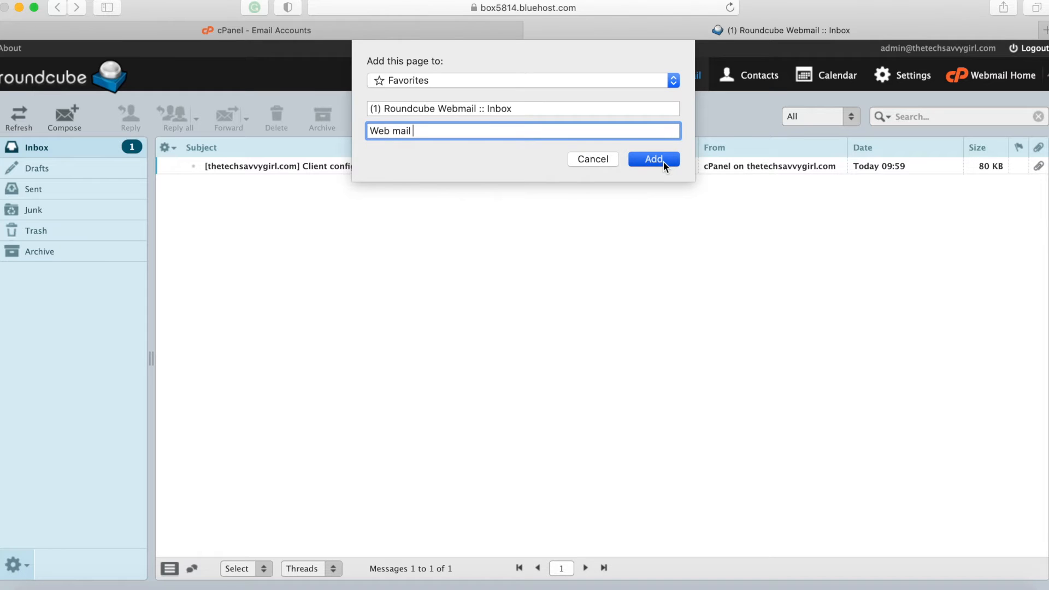
pyautogui.click(267, 2)
pyautogui.press('Escape')
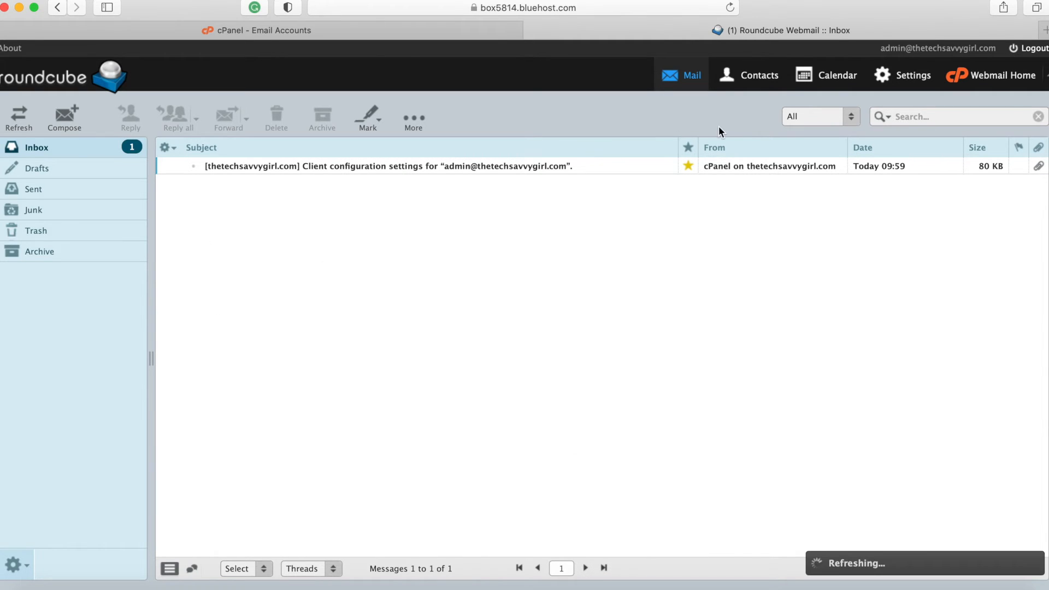
# - Search Google for 'bluehost imap settings' in a new Safari tab
pyautogui.click(1045, 31)
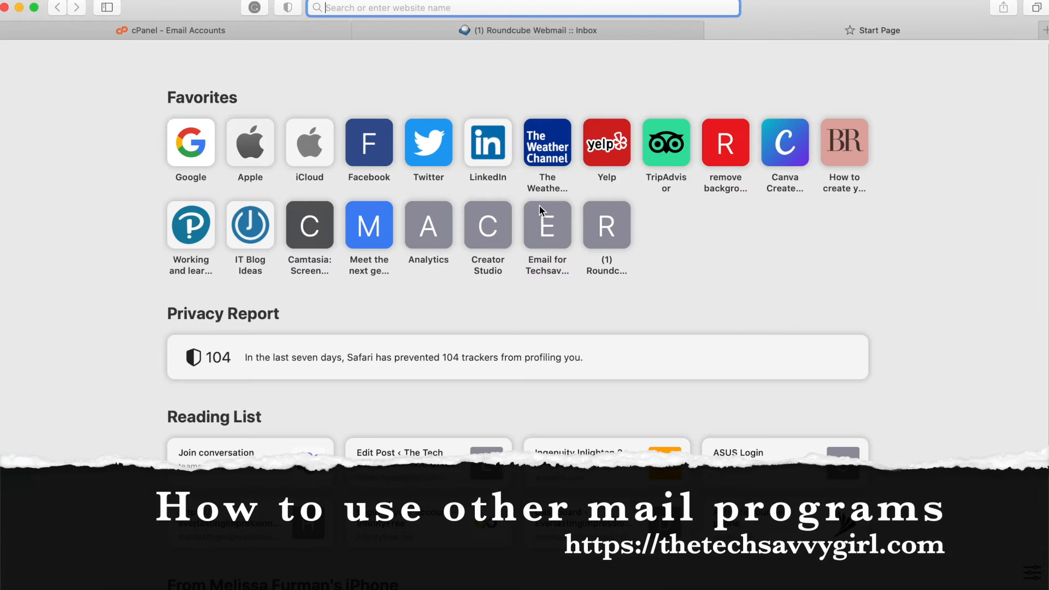
pyautogui.write('blue')
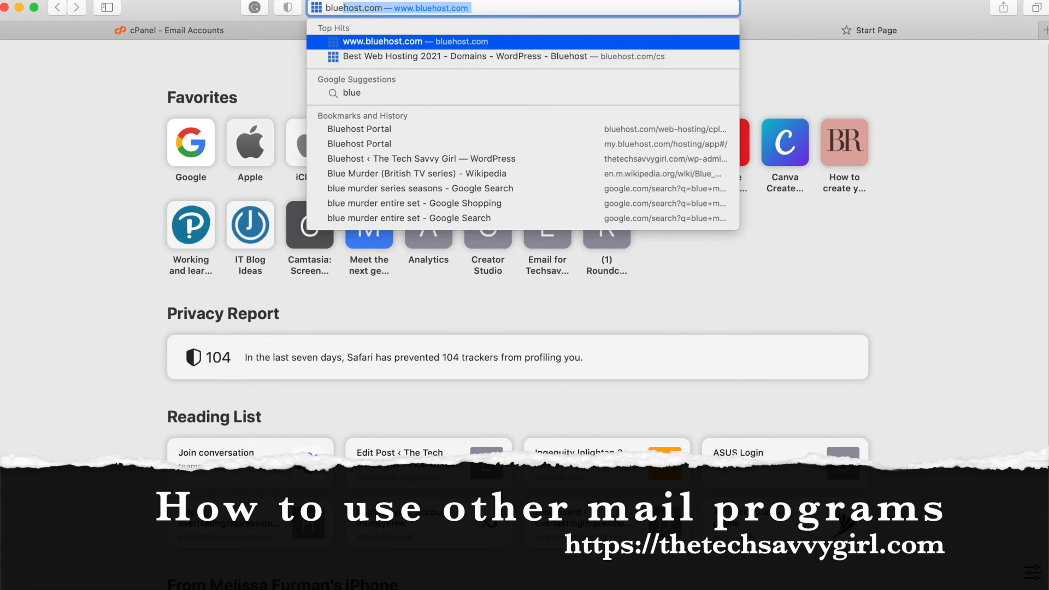
pyautogui.write('host ima')
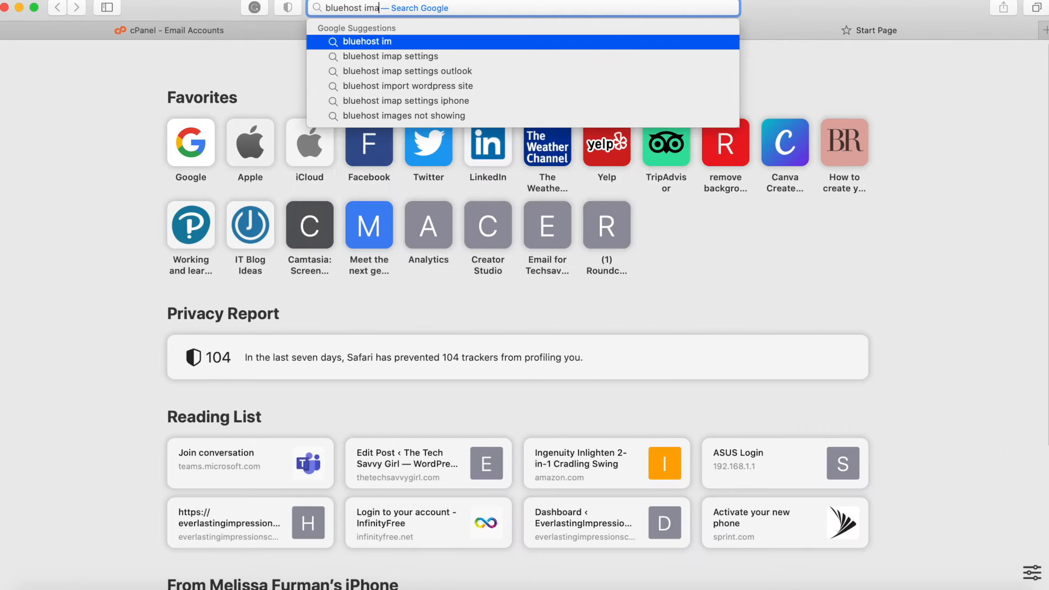
pyautogui.write('p i')
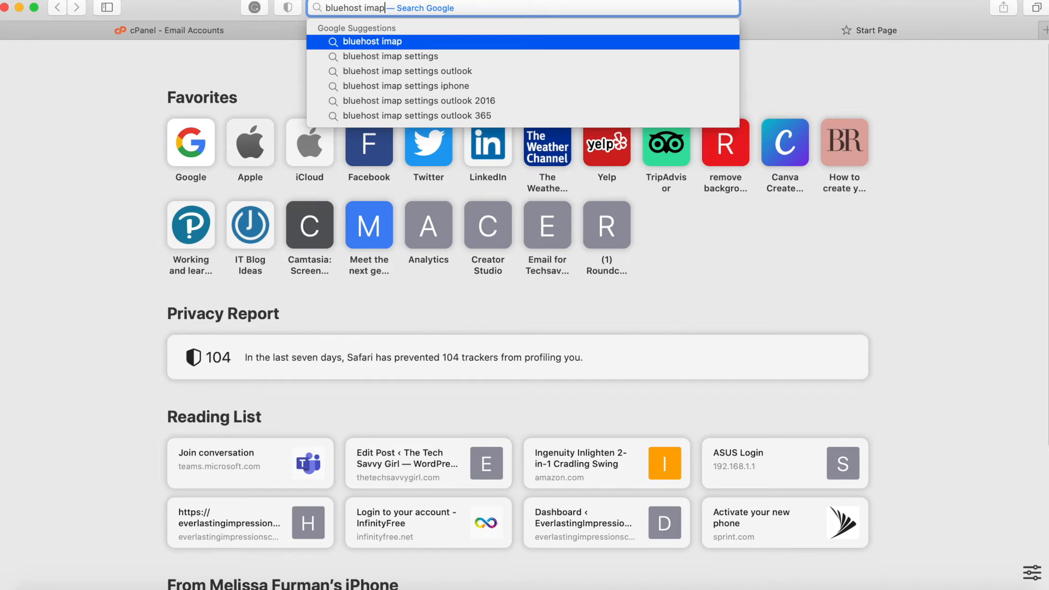
pyautogui.press('BackSpace')
pyautogui.write('settings')
pyautogui.press('Return')
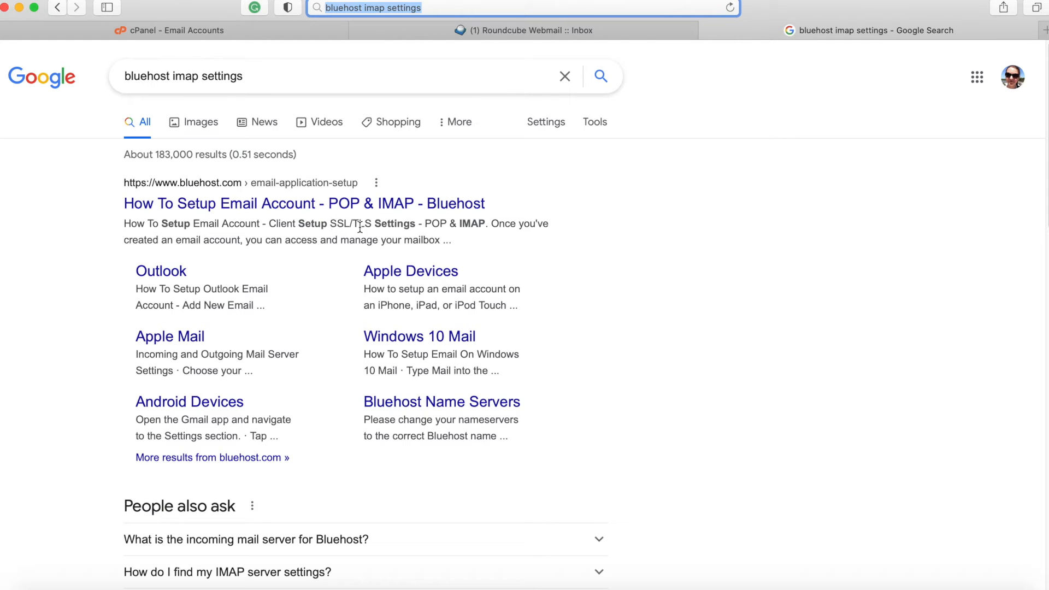
# - Open Bluehost's POP & IMAP setup article and scroll to the SSL/TLS ports (993 IMAP, 465 SMTP)
pyautogui.click(312, 205)
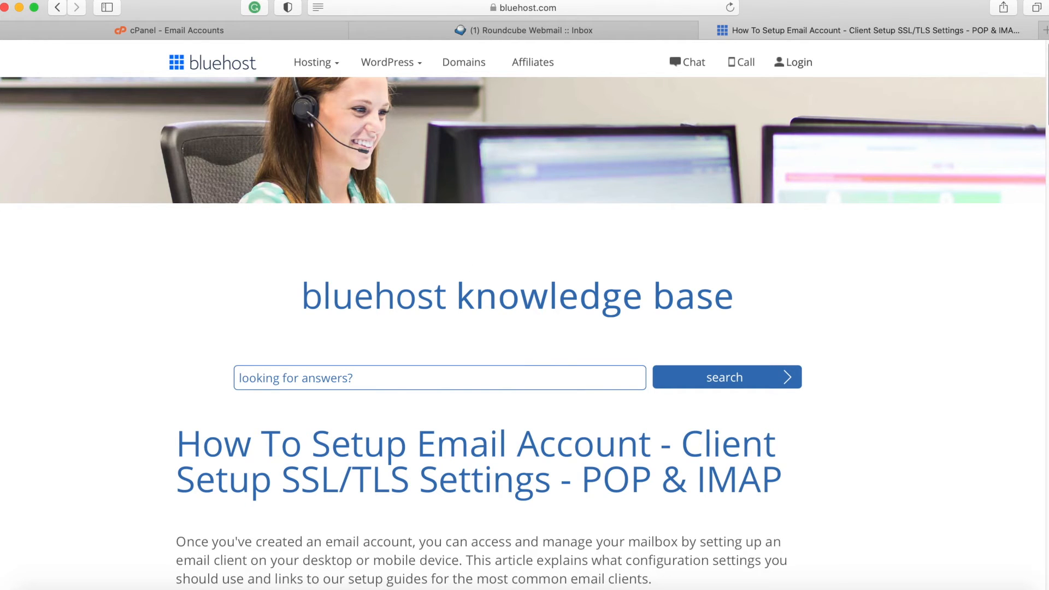
pyautogui.scroll(-3, 525, 314)
pyautogui.scroll(-10, 1033, 194)
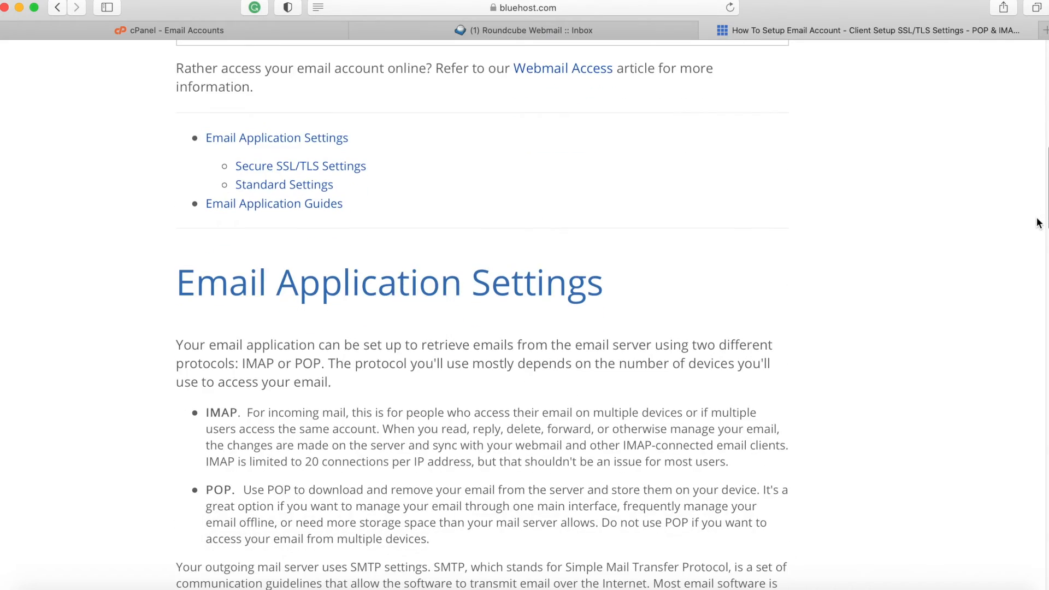
pyautogui.scroll(-7, 1038, 224)
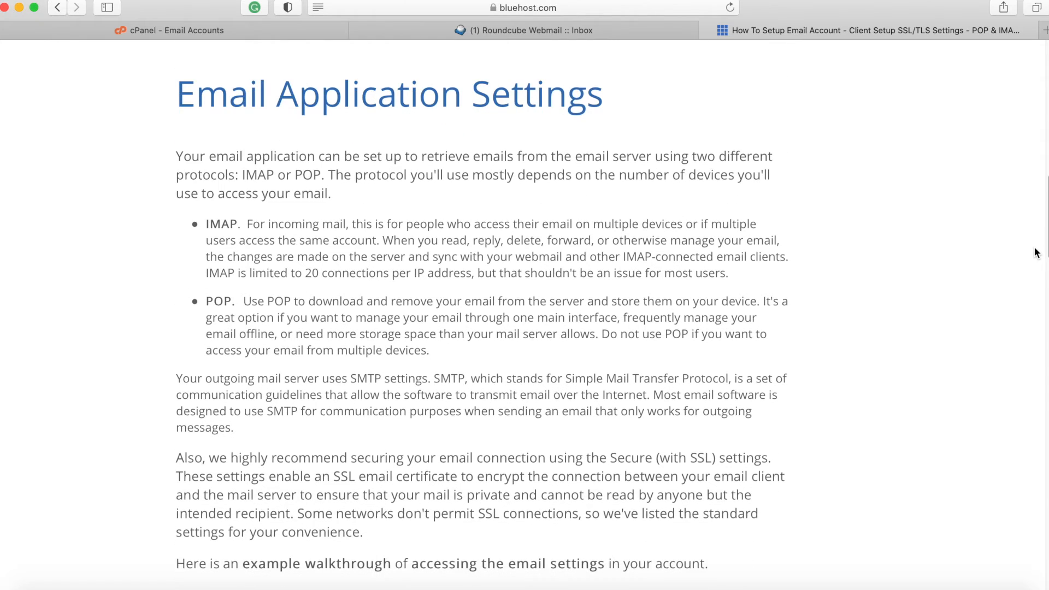
pyautogui.scroll(-12, 1035, 280)
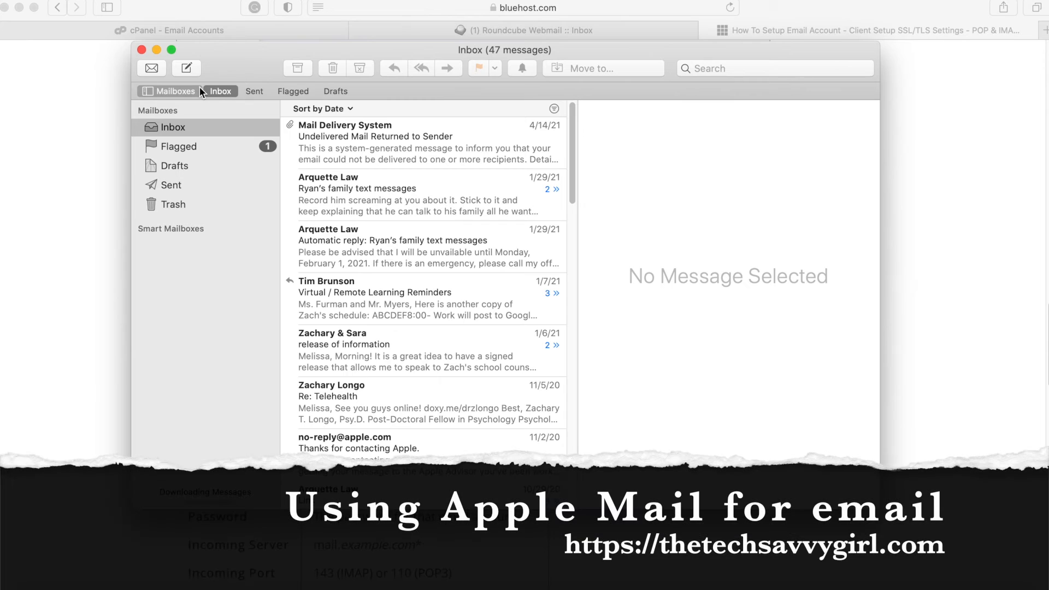
# - In Apple Mail's Add Account, choose Other Mail Account and continue to the details form
pyautogui.click(71, 0)
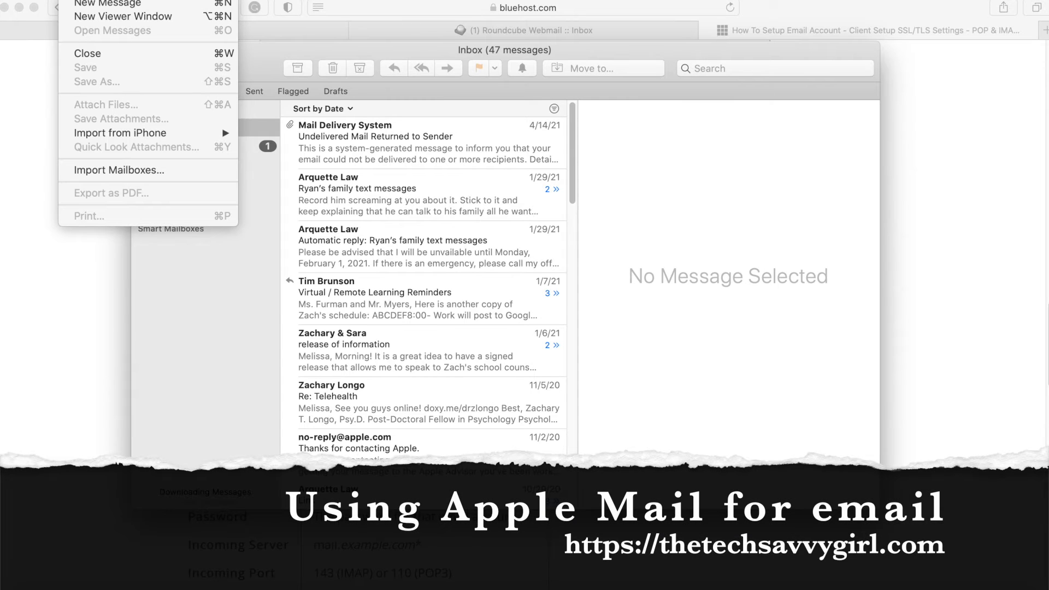
pyautogui.moveTo(104, 0)
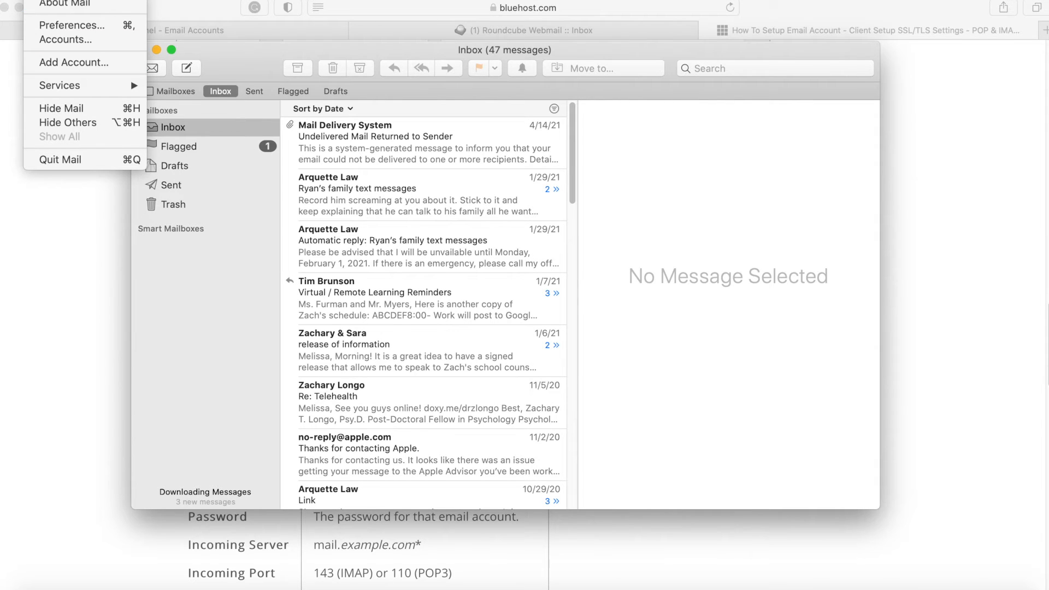
pyautogui.click(68, 61)
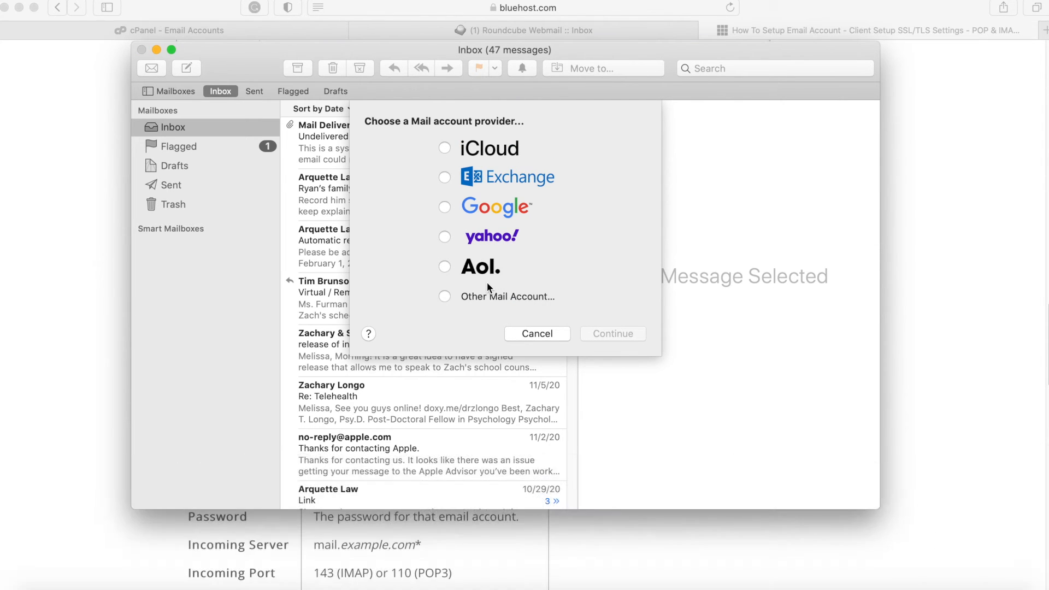
pyautogui.click(444, 296)
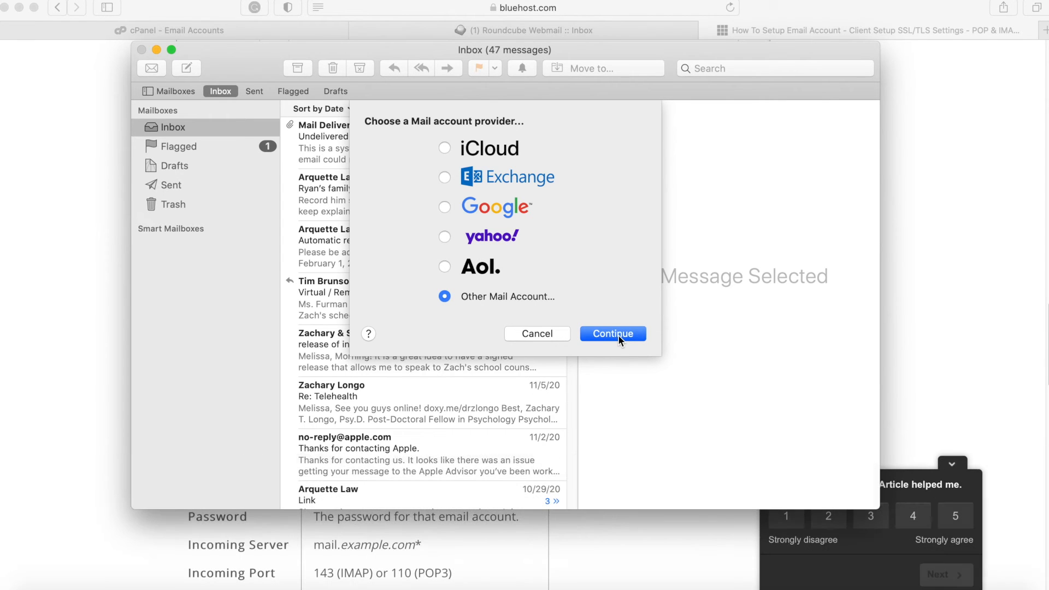
pyautogui.click(618, 334)
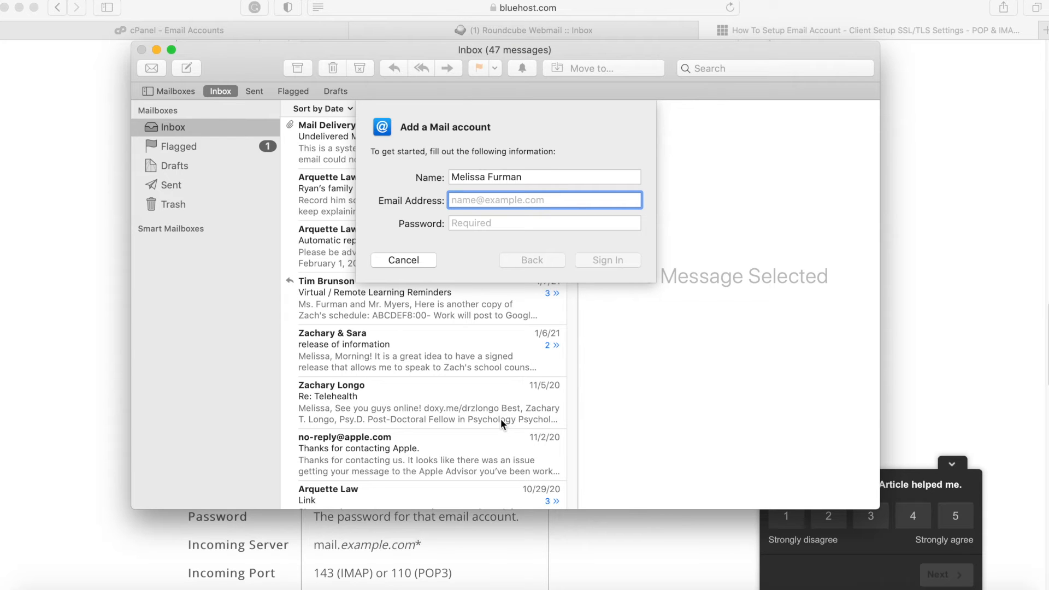
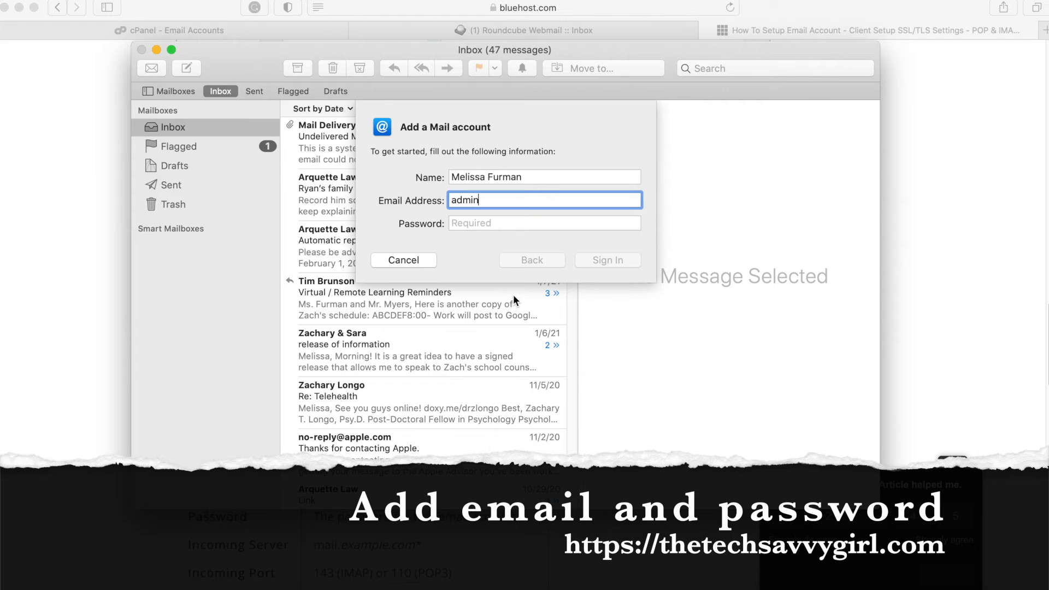
pyautogui.click(483, 223)
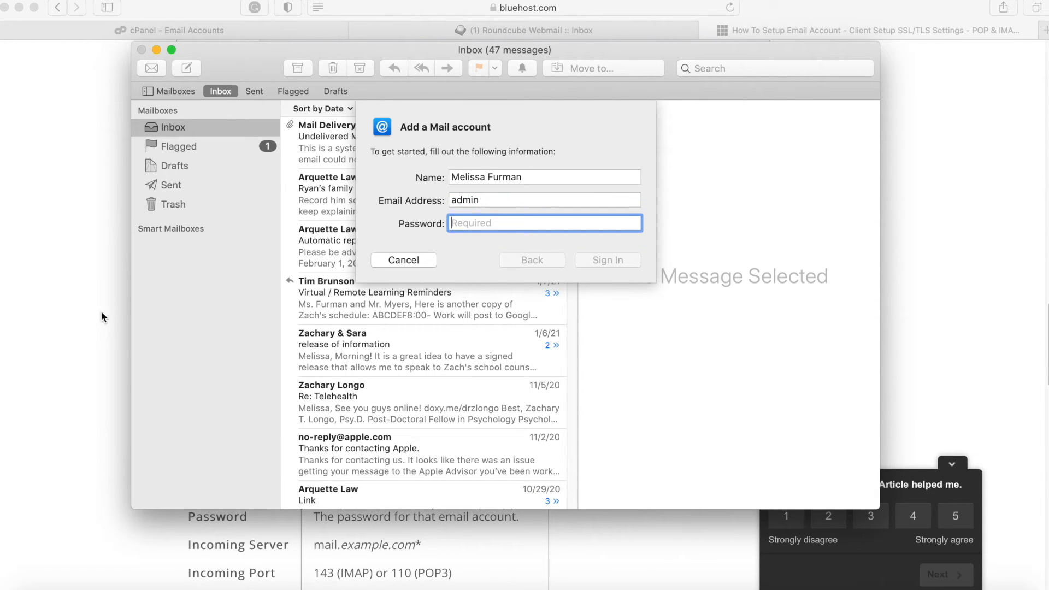
pyautogui.click(66, 167)
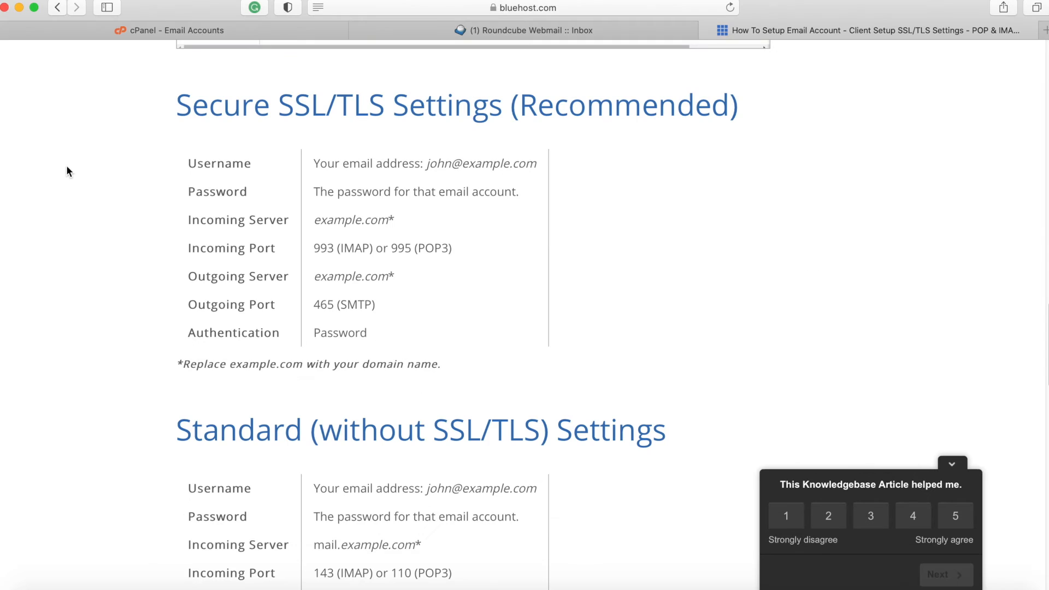
pyautogui.click(537, 28)
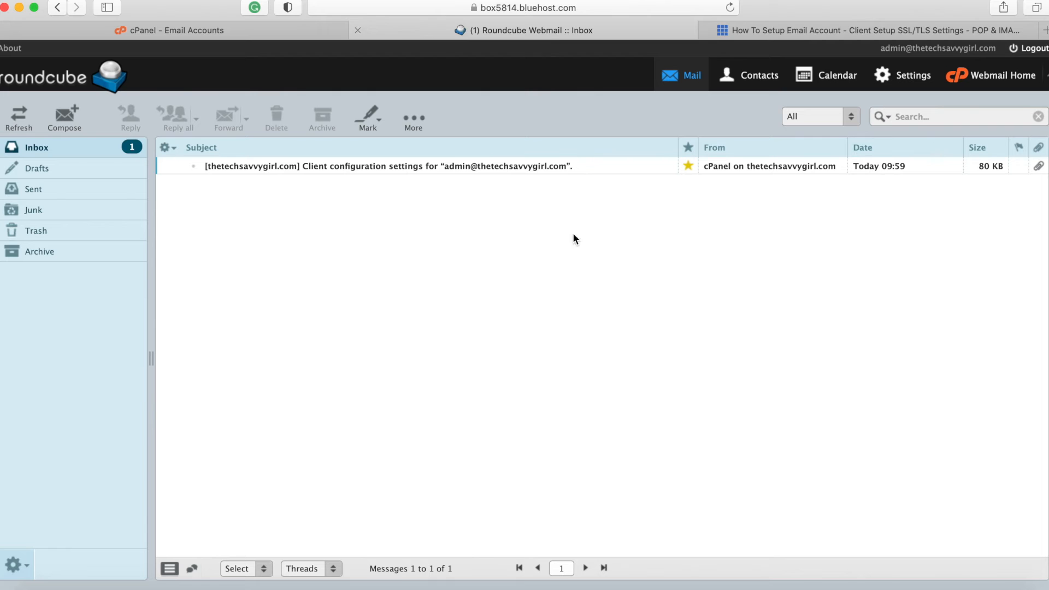
pyautogui.press('super+Tab')
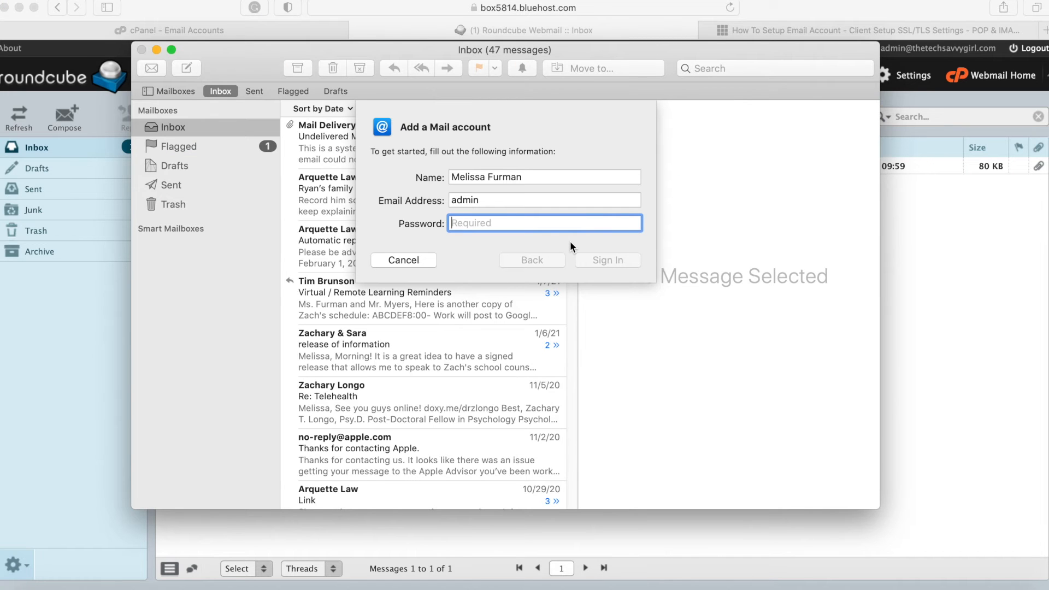
pyautogui.press('super+v')
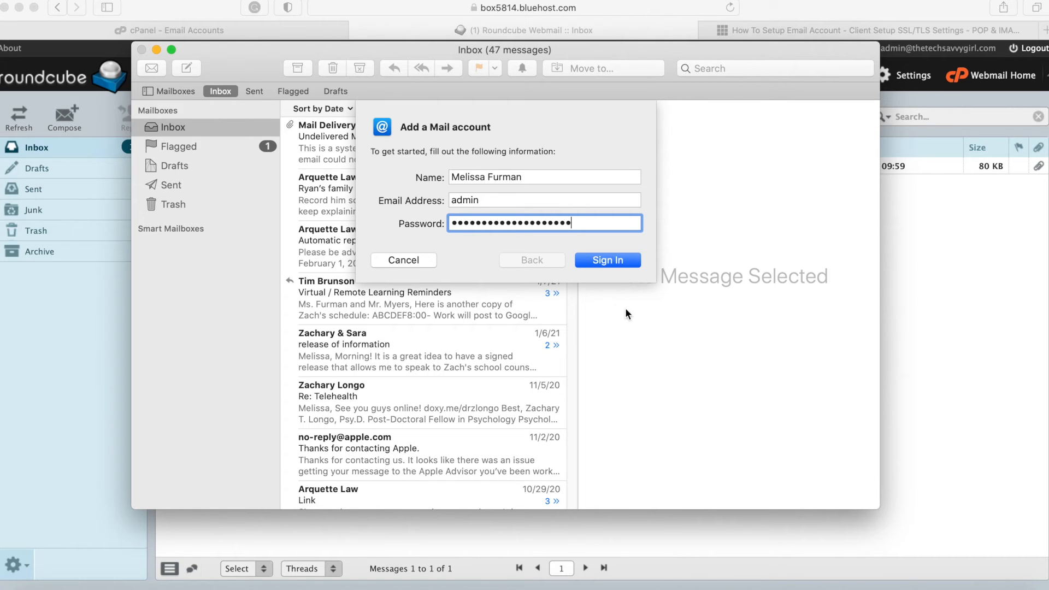
pyautogui.hotkey('shift', 'Tab')
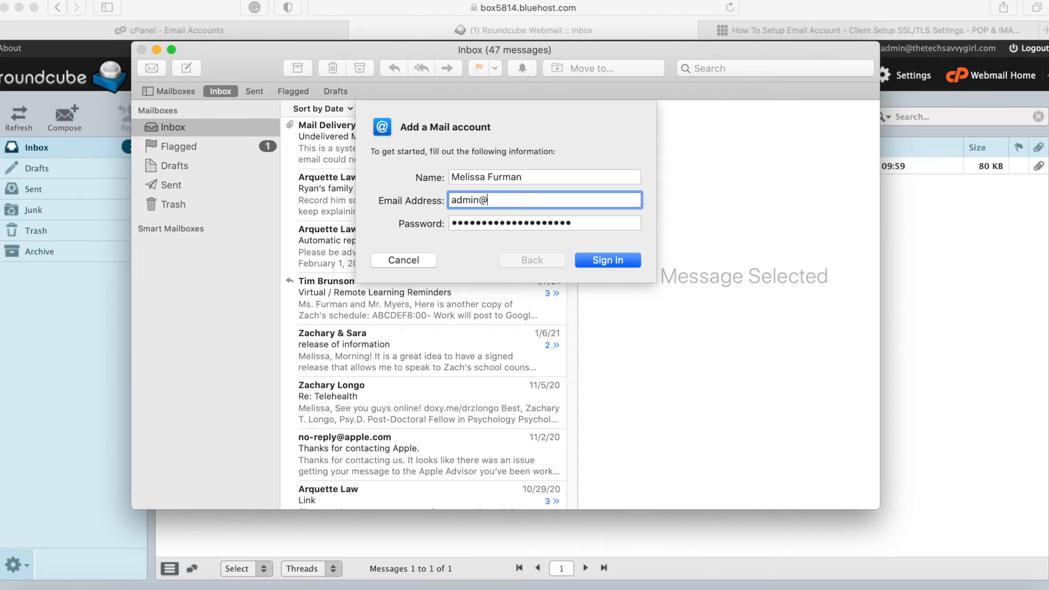
pyautogui.click(609, 258)
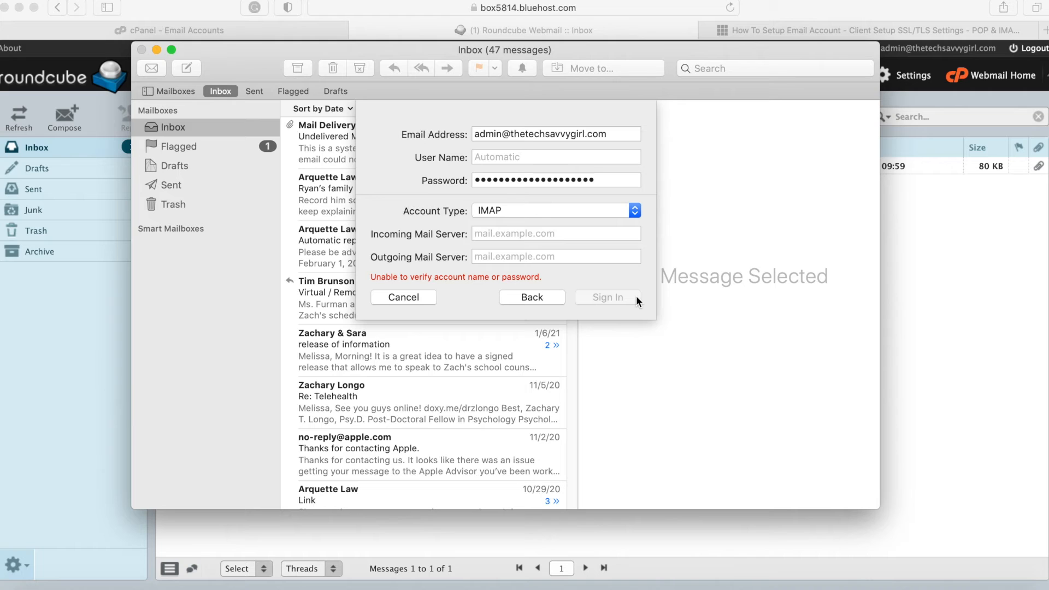
# - Dismiss the stray QuickTime open-file dialog and bring the Mail account setup back
pyautogui.click(914, 387)
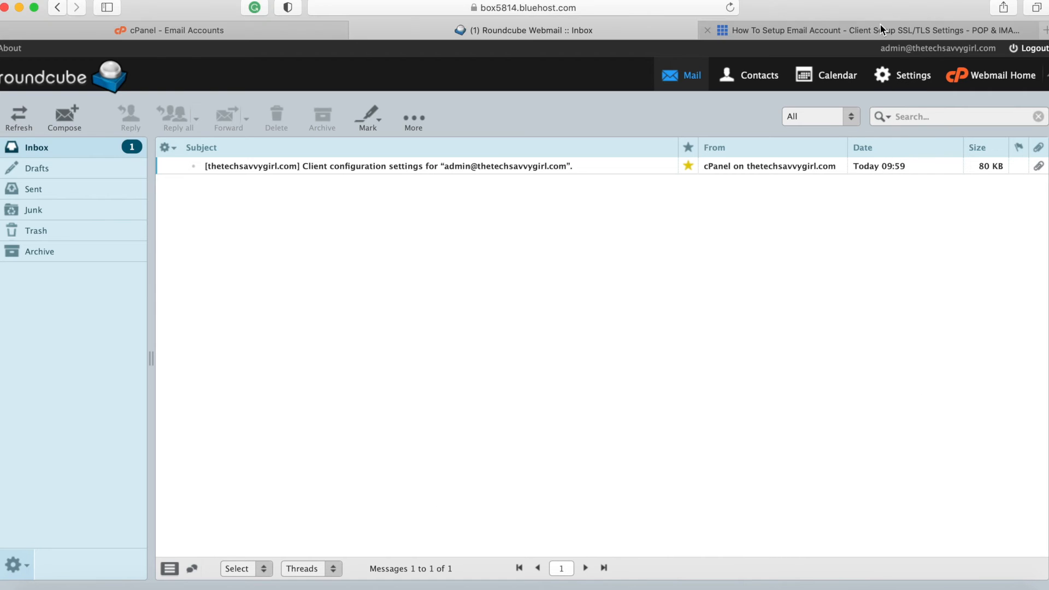
pyautogui.click(866, 29)
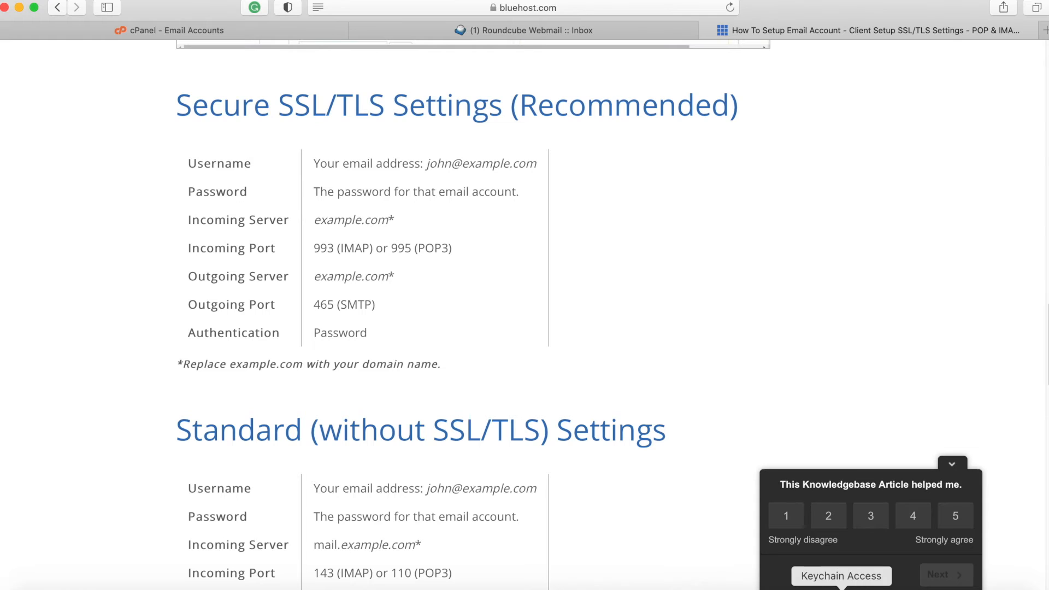
pyautogui.click(805, 589)
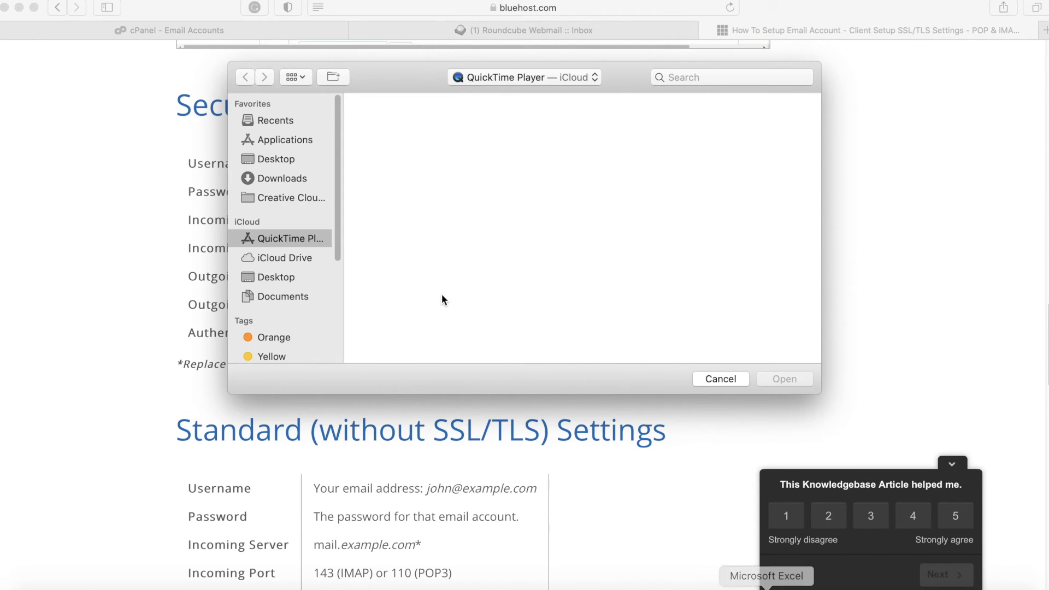
pyautogui.click(720, 377)
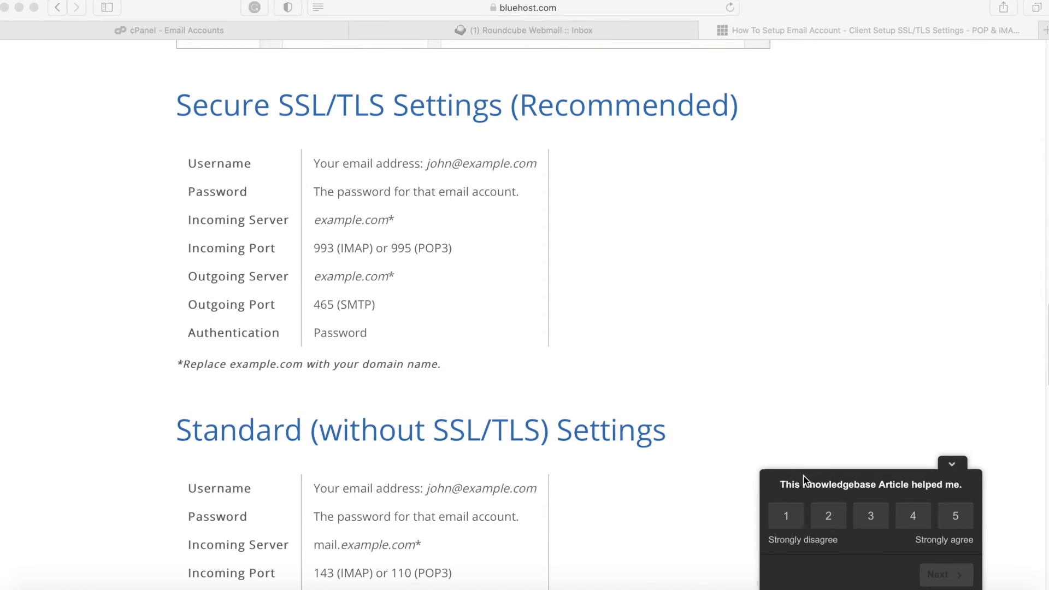
pyautogui.click(153, 588)
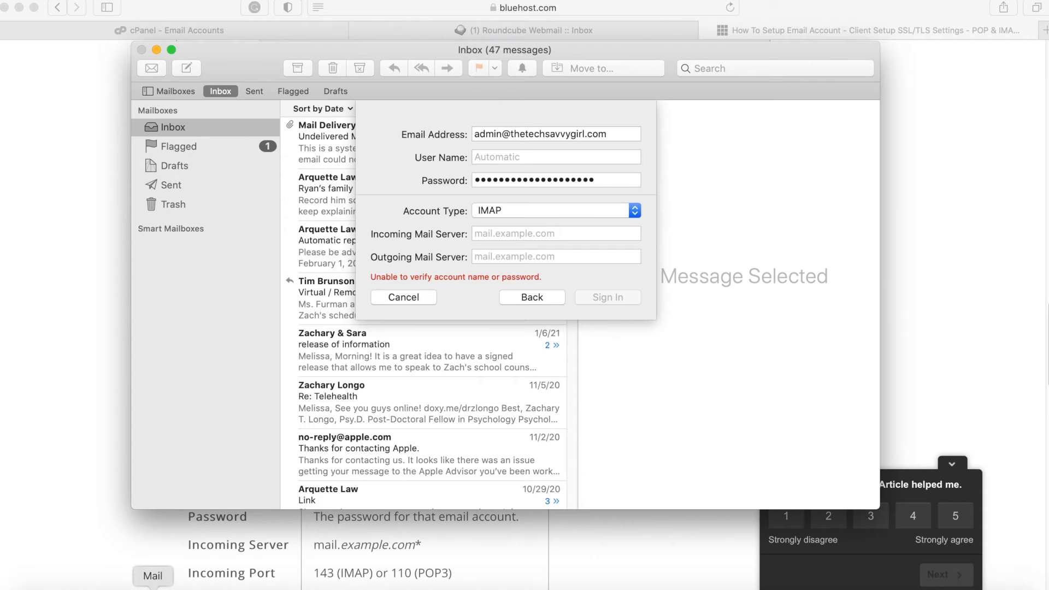
# - Enter mail.thetechsavvygirl.com as both the incoming and outgoing mail server
pyautogui.click(472, 245)
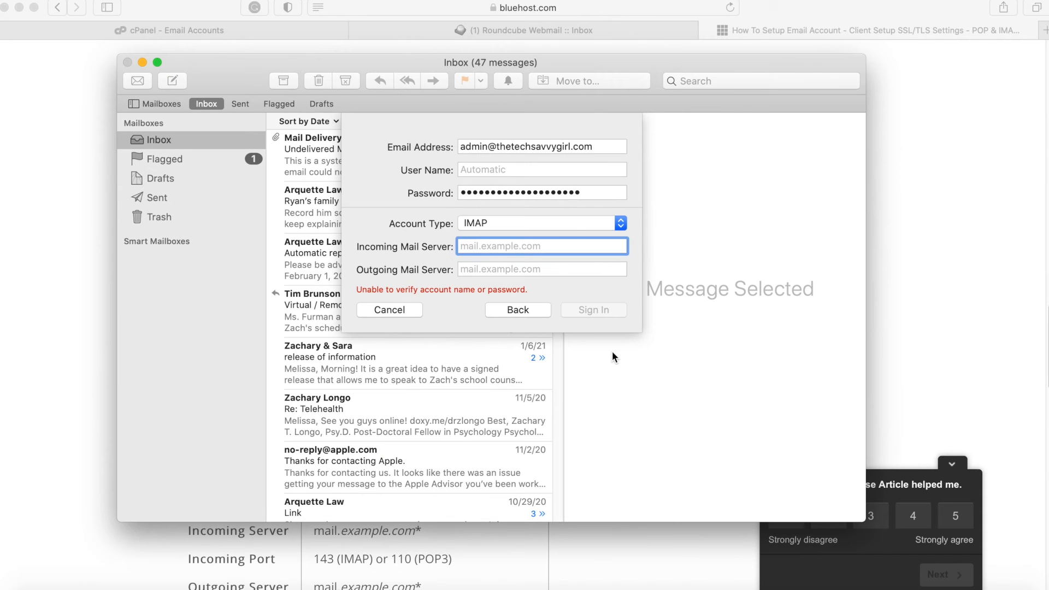
pyautogui.write('mail.techsavvygi')
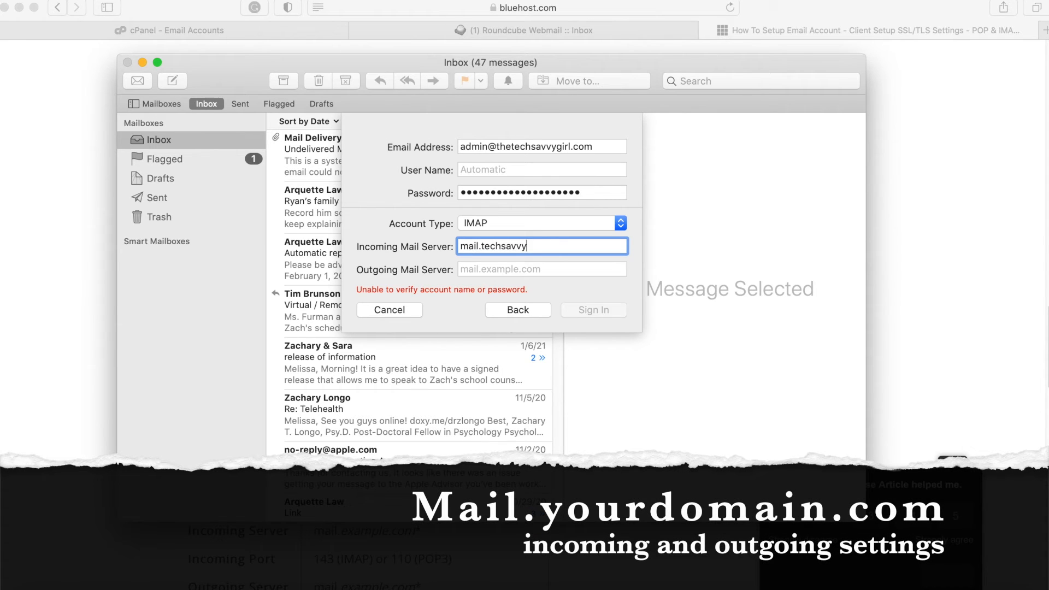
pyautogui.press('BackSpace')
pyautogui.press('BackSpace')
pyautogui.press('BackSpace')
pyautogui.press('BackSpace')
pyautogui.press('BackSpace')
pyautogui.press('BackSpace')
pyautogui.press('BackSpace')
pyautogui.press('BackSpace')
pyautogui.press('BackSpace')
pyautogui.press('BackSpace')
pyautogui.write('hetecs')
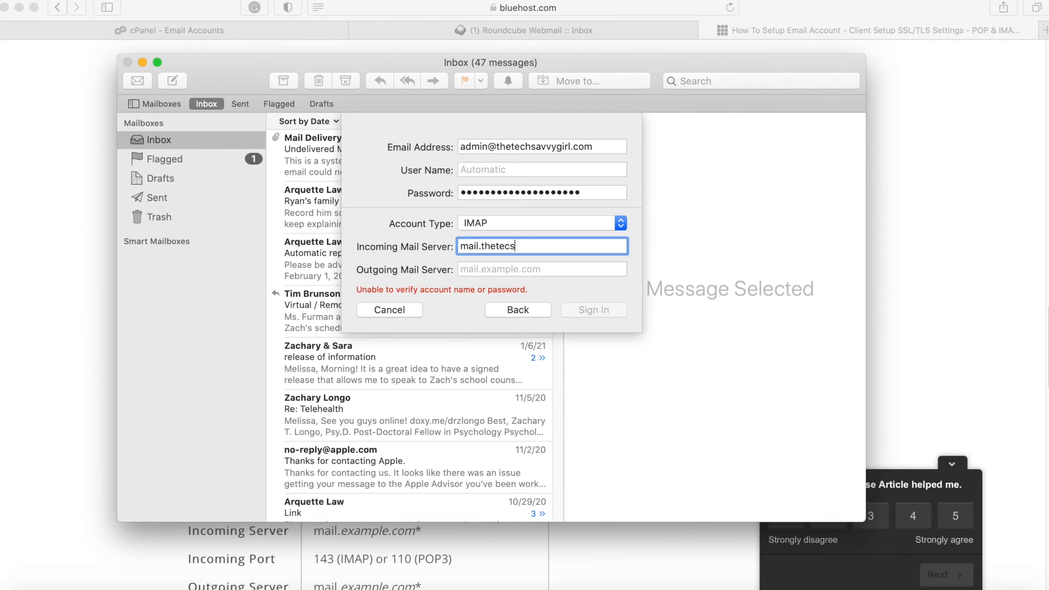
pyautogui.press('BackSpace')
pyautogui.write('ha')
pyautogui.write('avvy')
pyautogui.write('g')
pyautogui.write('ir')
pyautogui.write('l.com')
pyautogui.click(477, 271)
pyautogui.write('mail.thetech')
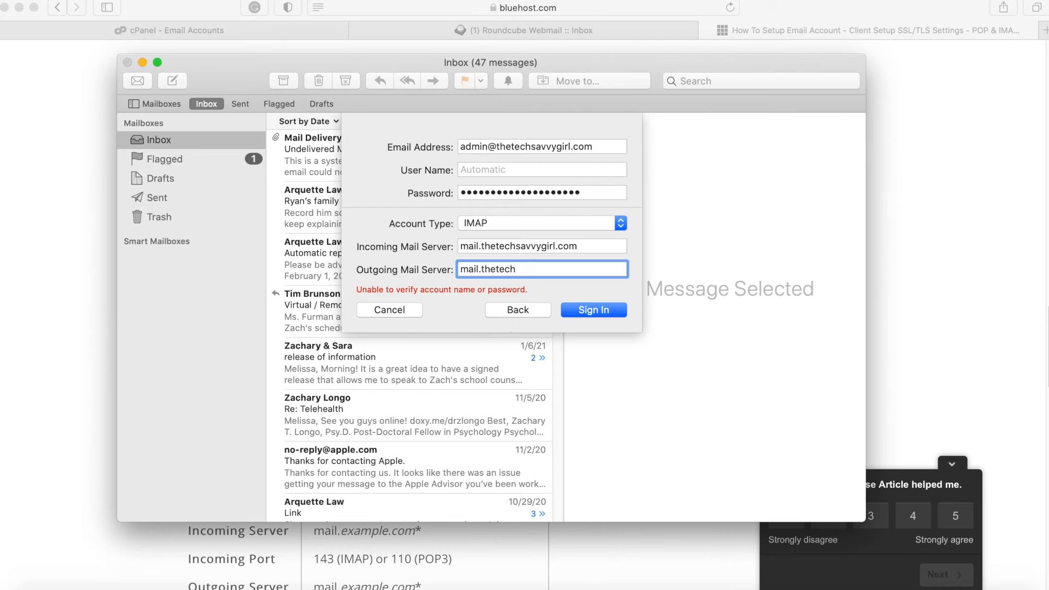
pyautogui.press('BackSpace')
pyautogui.write('hsavvygirl.com')
# - Sign in, keep Mail and Notes enabled for the account, finish, and minimise Mail
pyautogui.click(594, 314)
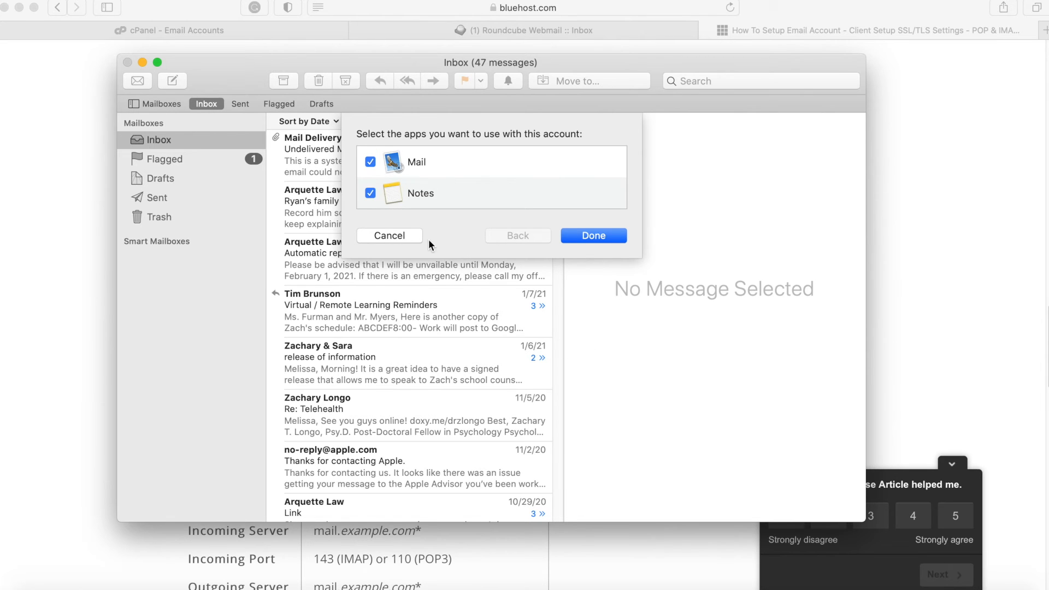
pyautogui.click(597, 238)
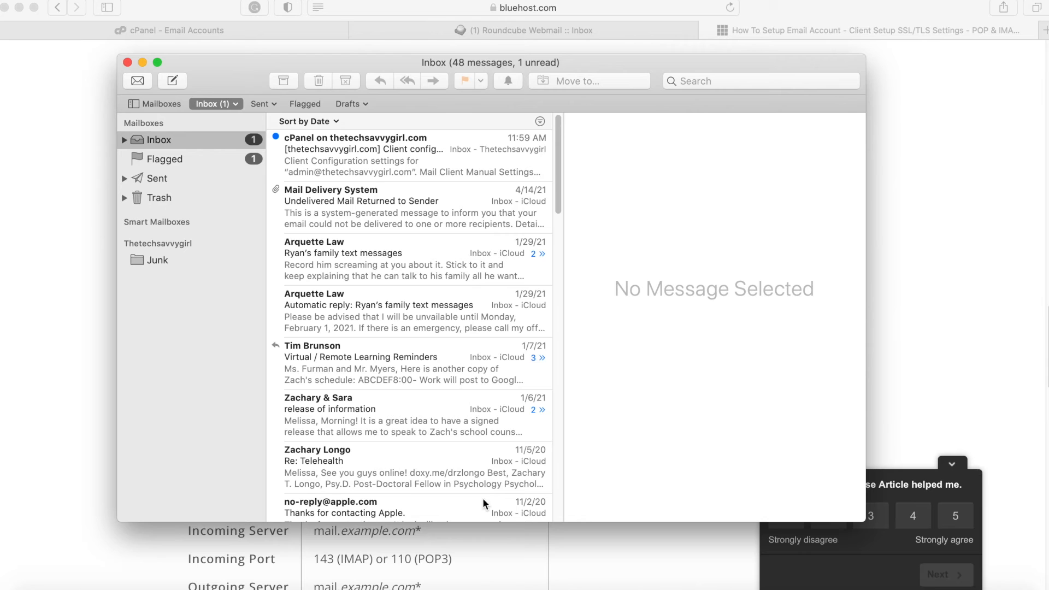
pyautogui.click(143, 64)
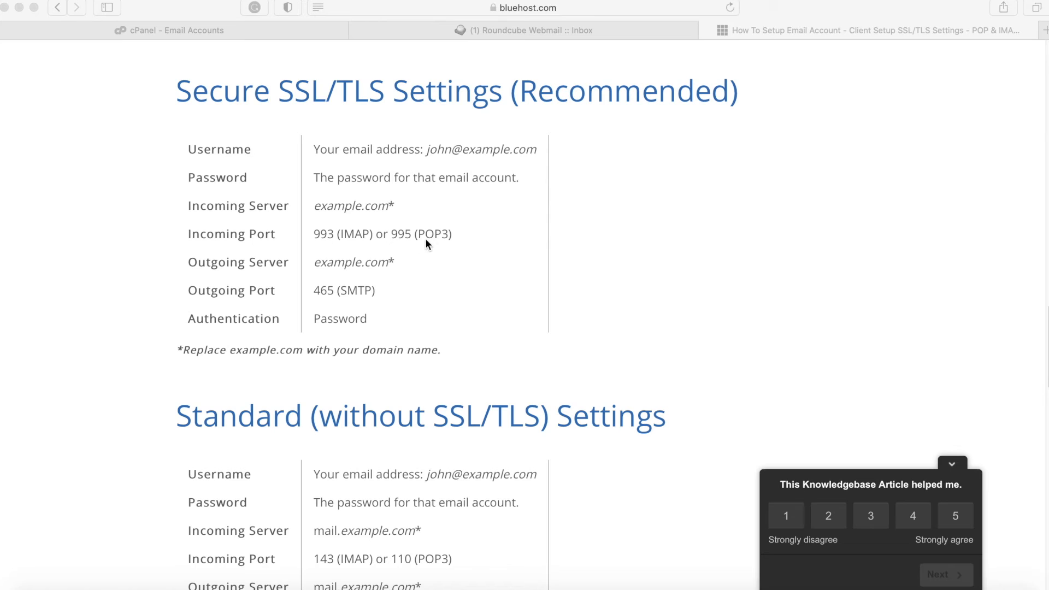
# - Launch Microsoft Outlook from Spotlight and get past its welcome screen
pyautogui.press('super+space')
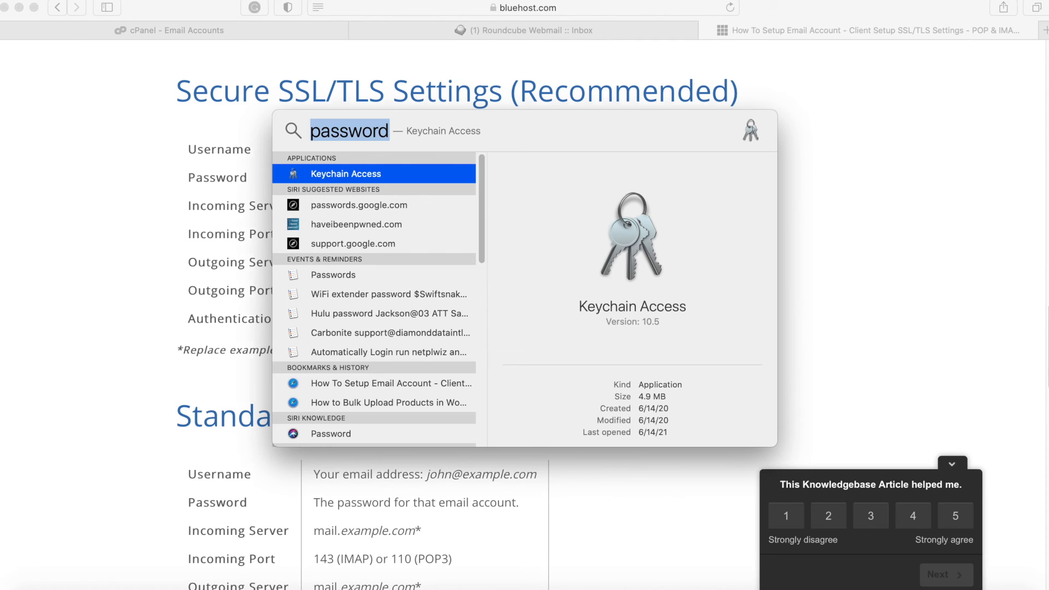
pyautogui.write('out')
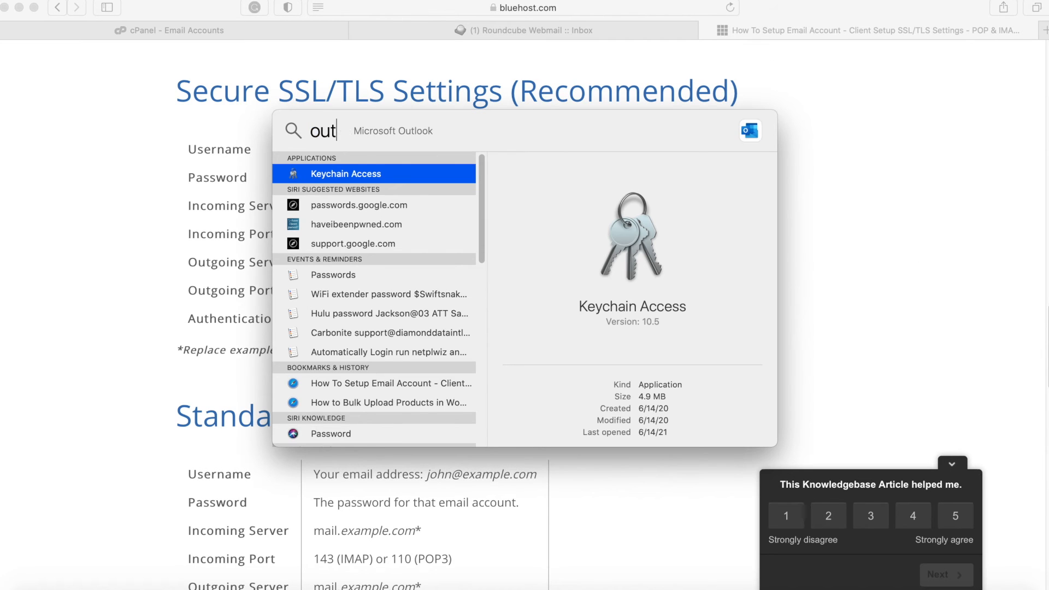
pyautogui.press('Return')
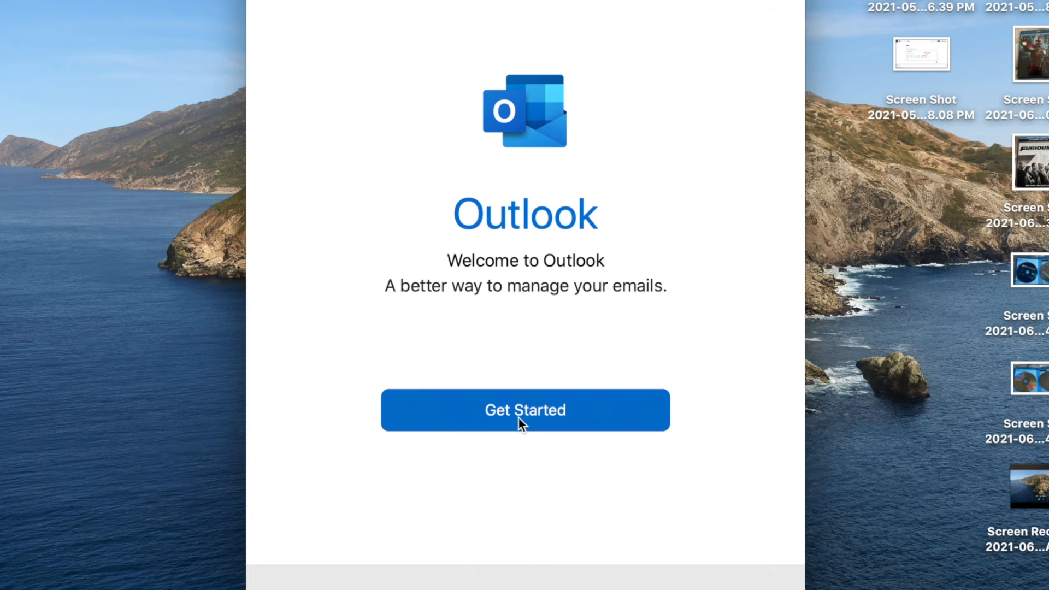
pyautogui.click(520, 421)
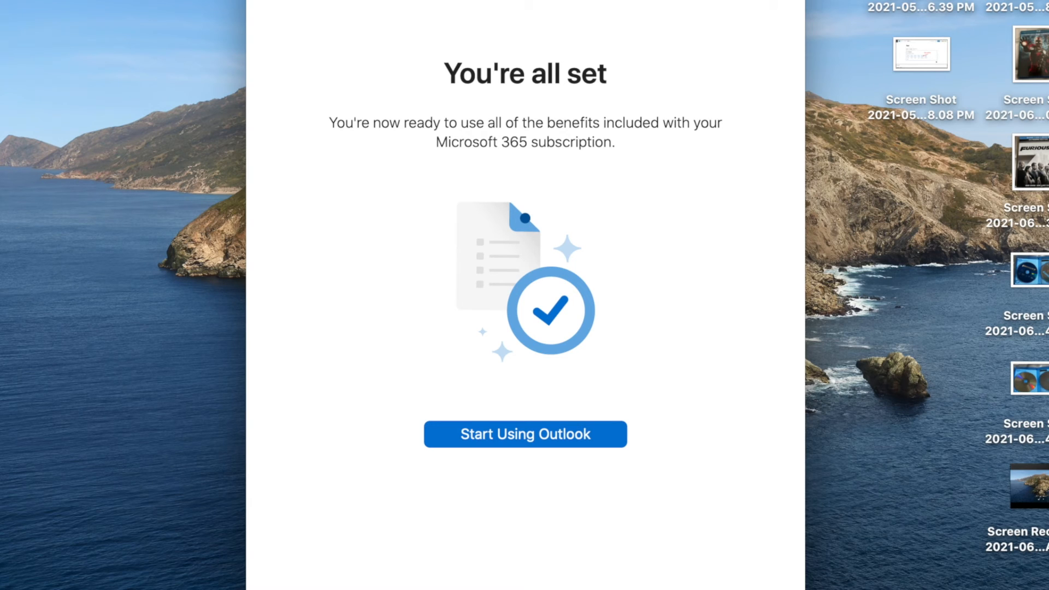
pyautogui.click(542, 434)
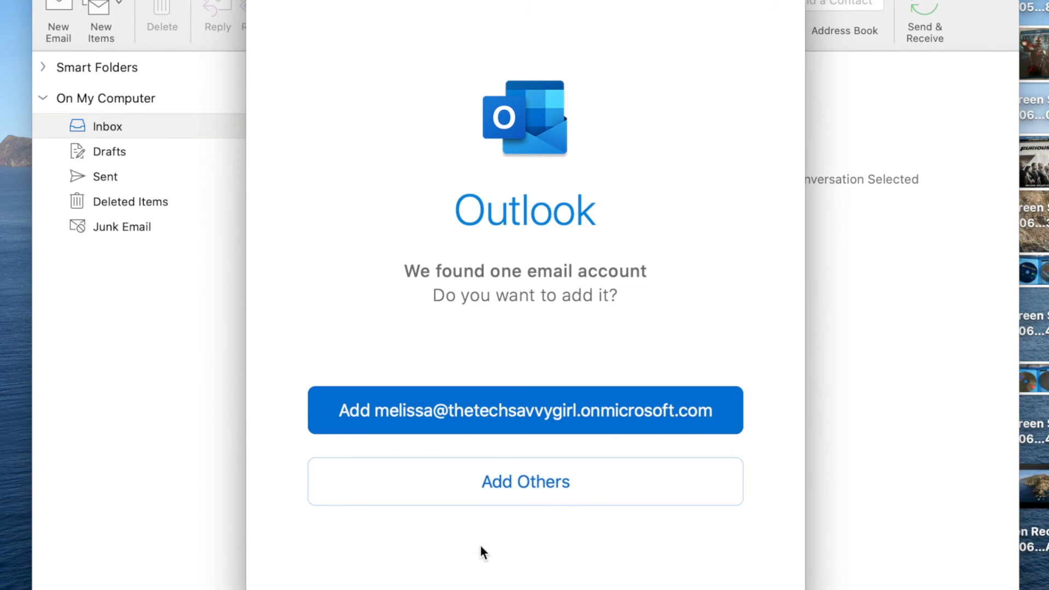
pyautogui.click(540, 484)
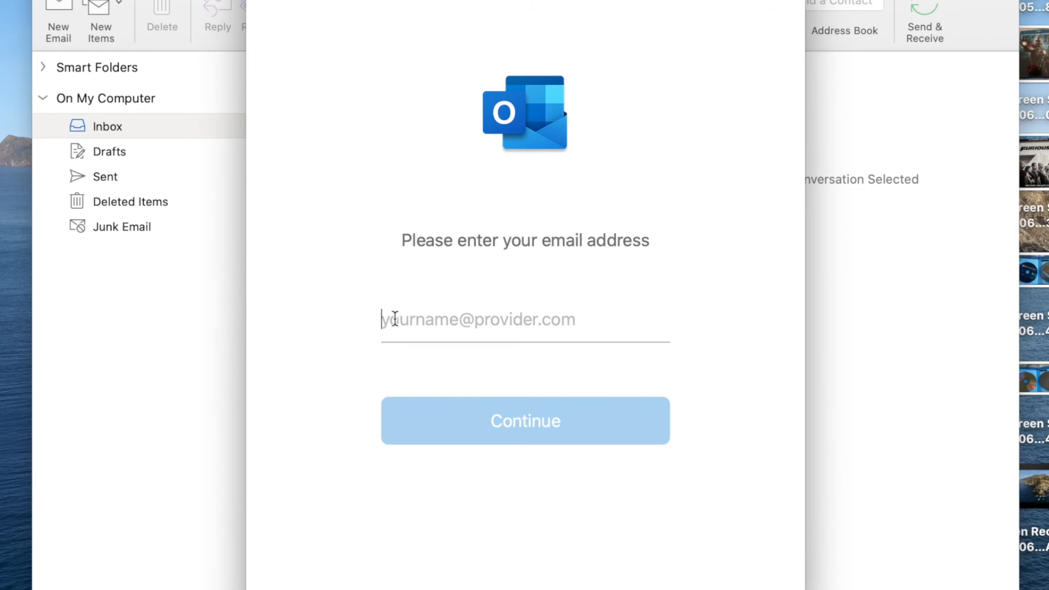
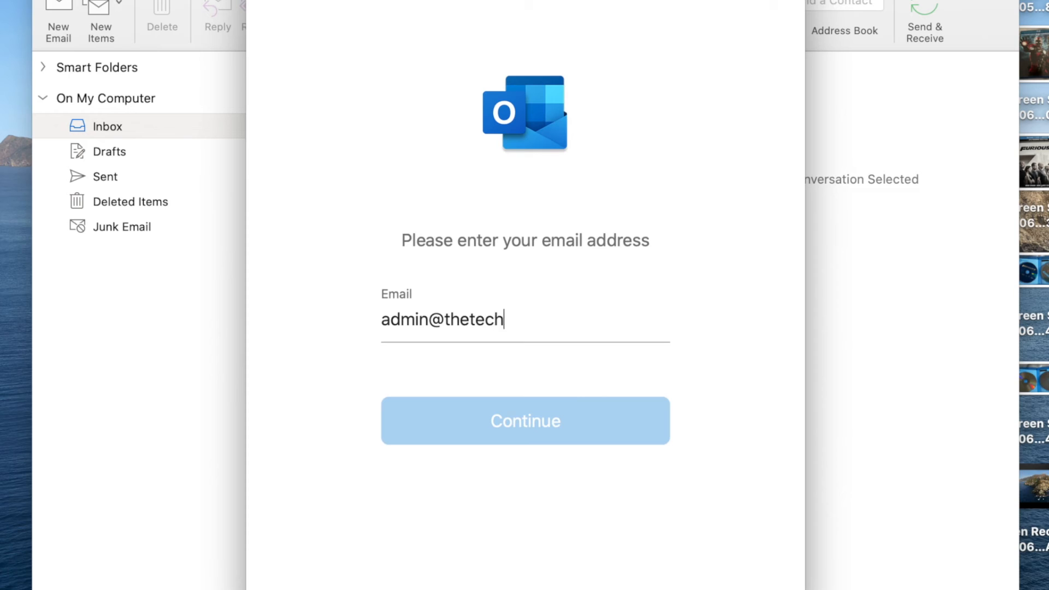
pyautogui.press('Return')
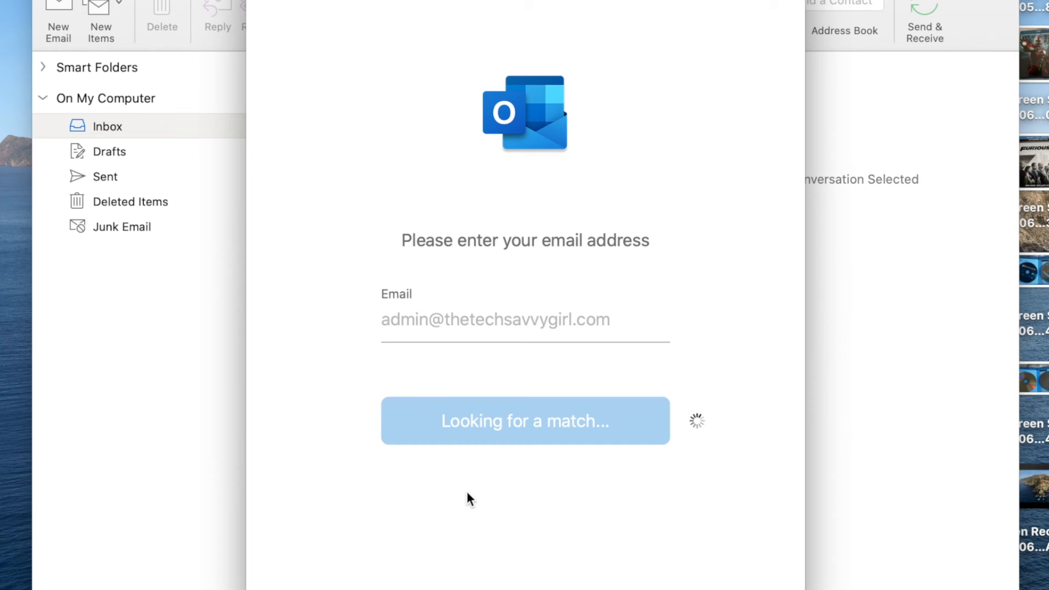
pyautogui.scroll(-5, 467, 491)
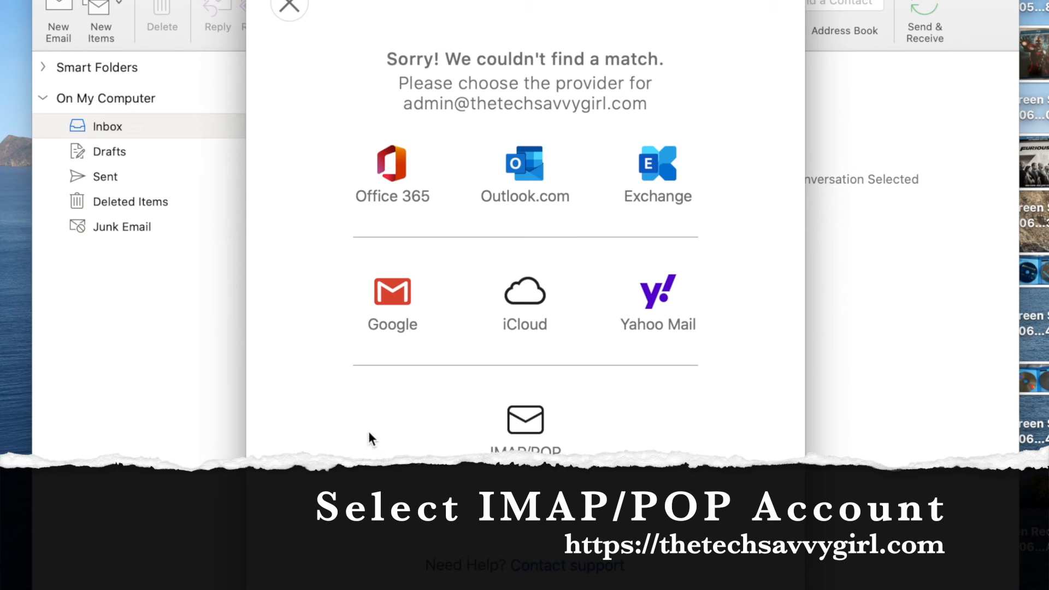
# - Choose IMAP/POP as the account type and paste the account password into the form
pyautogui.click(531, 433)
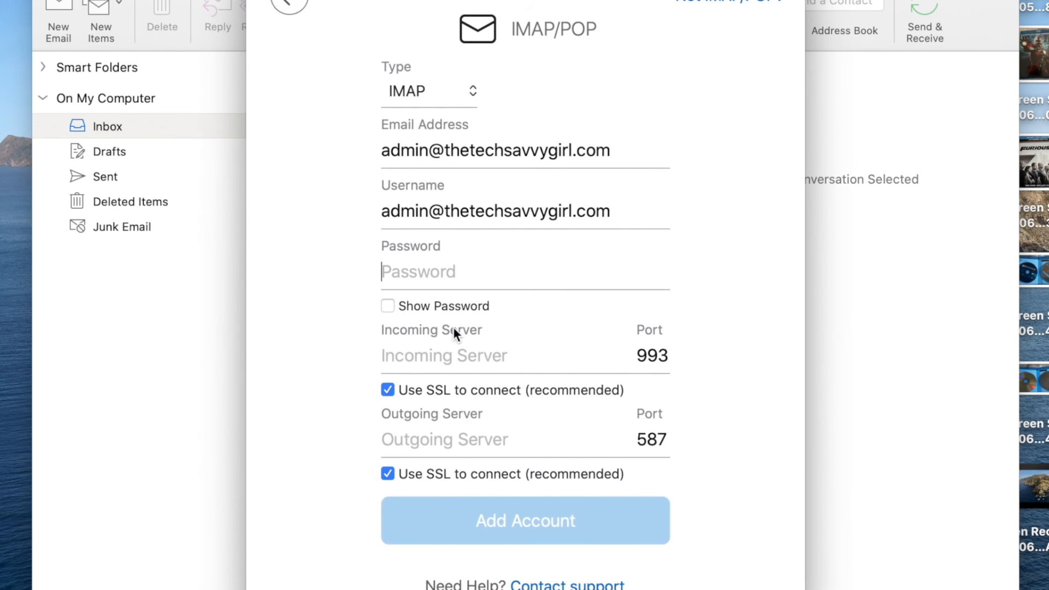
pyautogui.press('super+v')
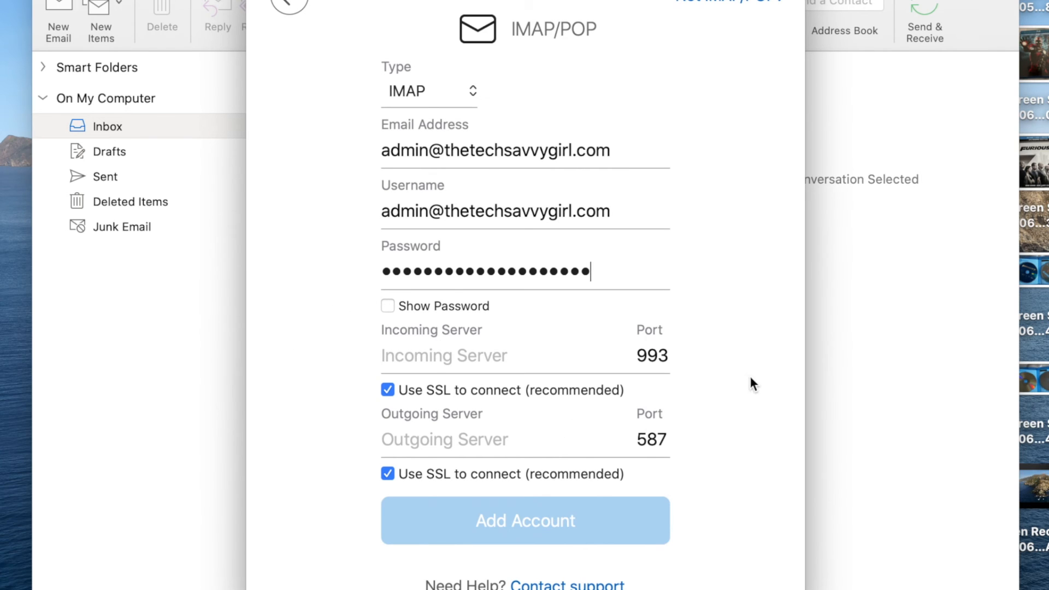
pyautogui.moveTo(529, 3); pyautogui.dragTo(317, 11)
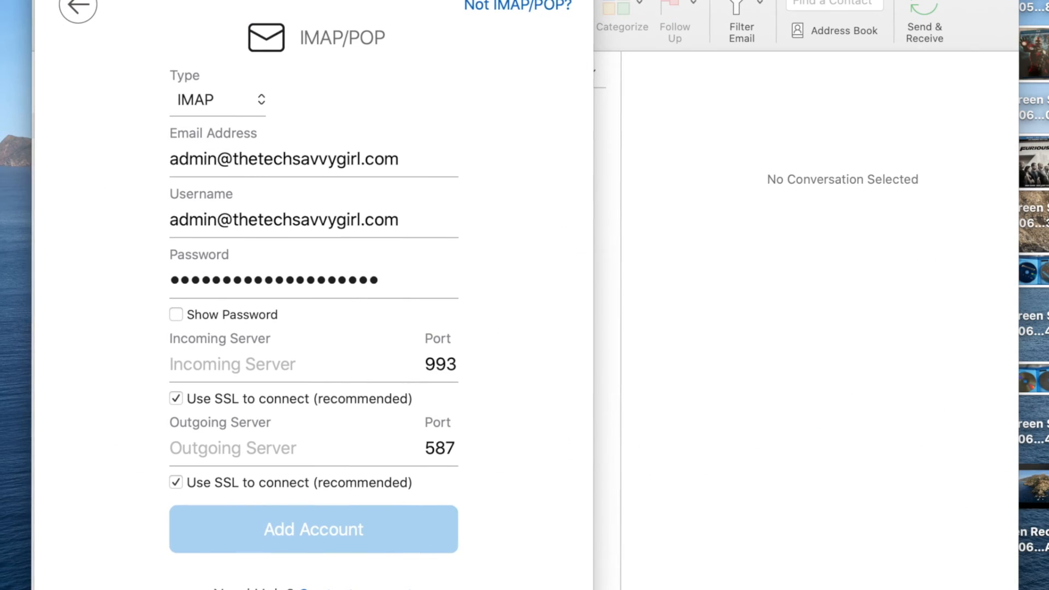
# - Change the outgoing port to 143, set both servers to mail.thetechsavvygirl.com, and add the account
pyautogui.click(448, 446)
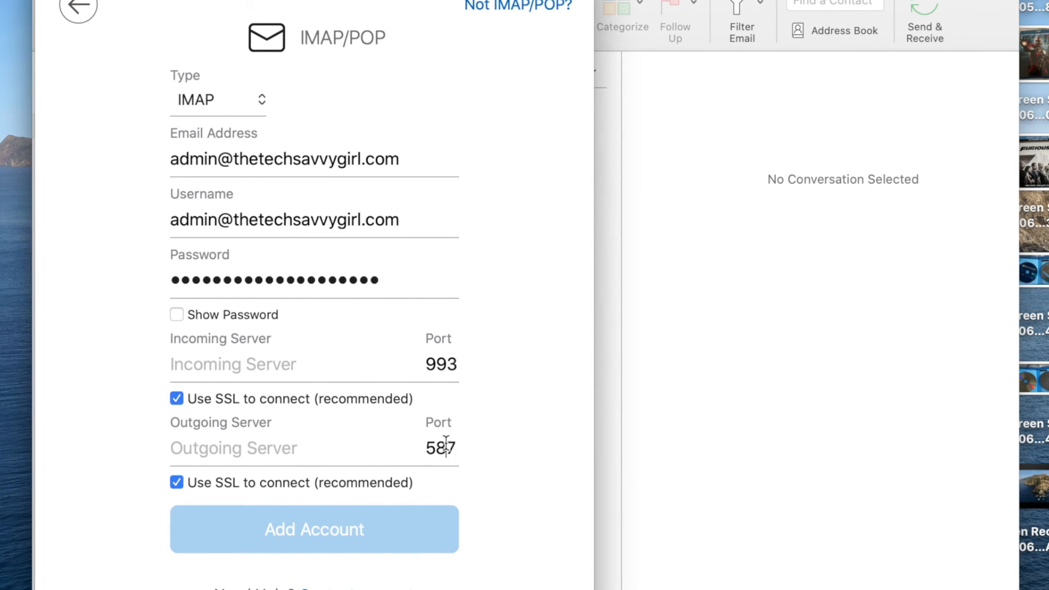
pyautogui.doubleClick(448, 446)
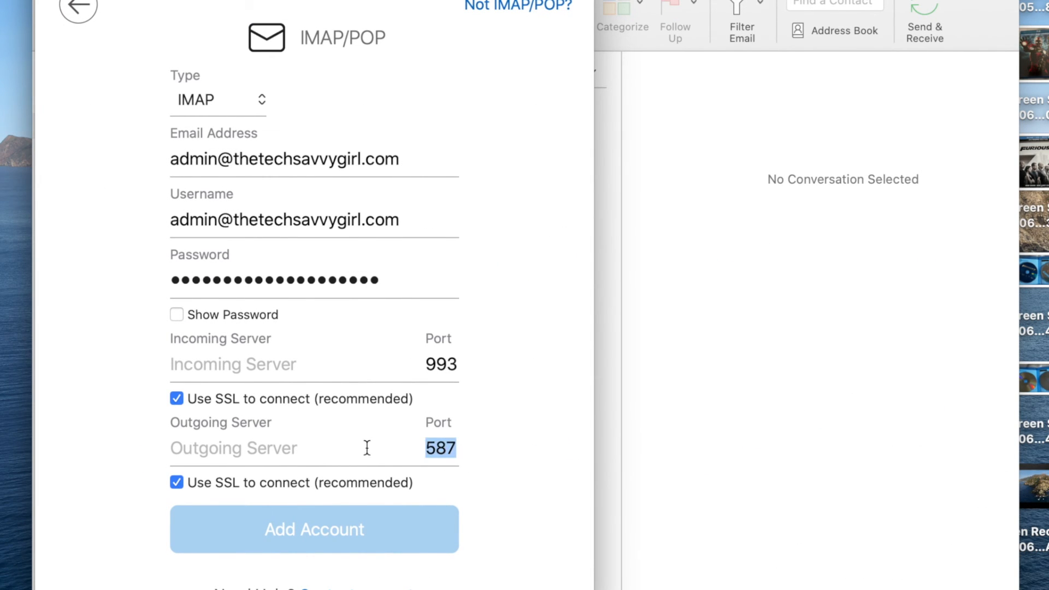
pyautogui.write('143')
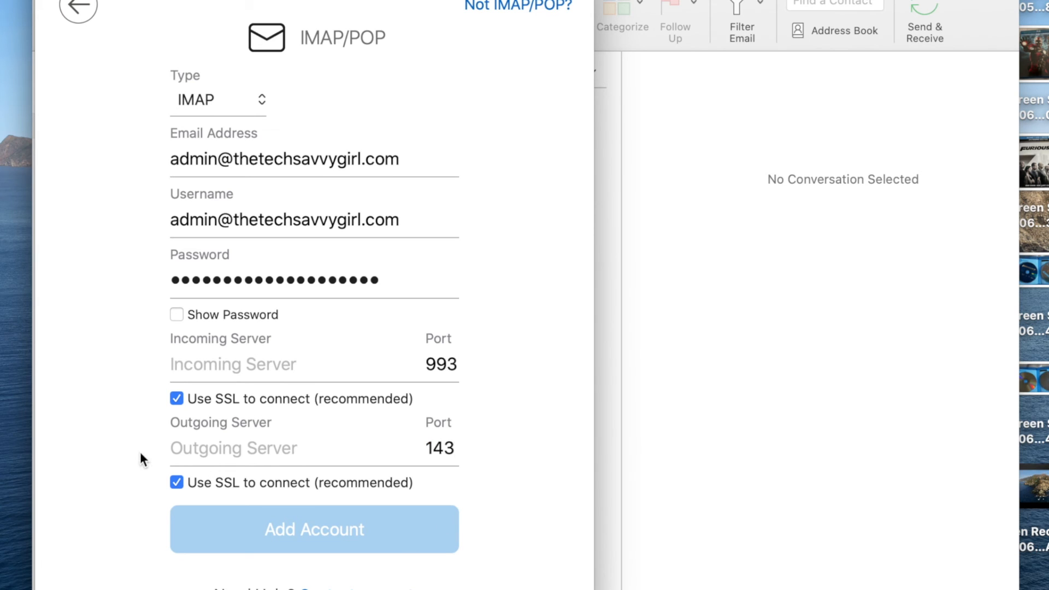
pyautogui.click(199, 366)
pyautogui.write('mail.')
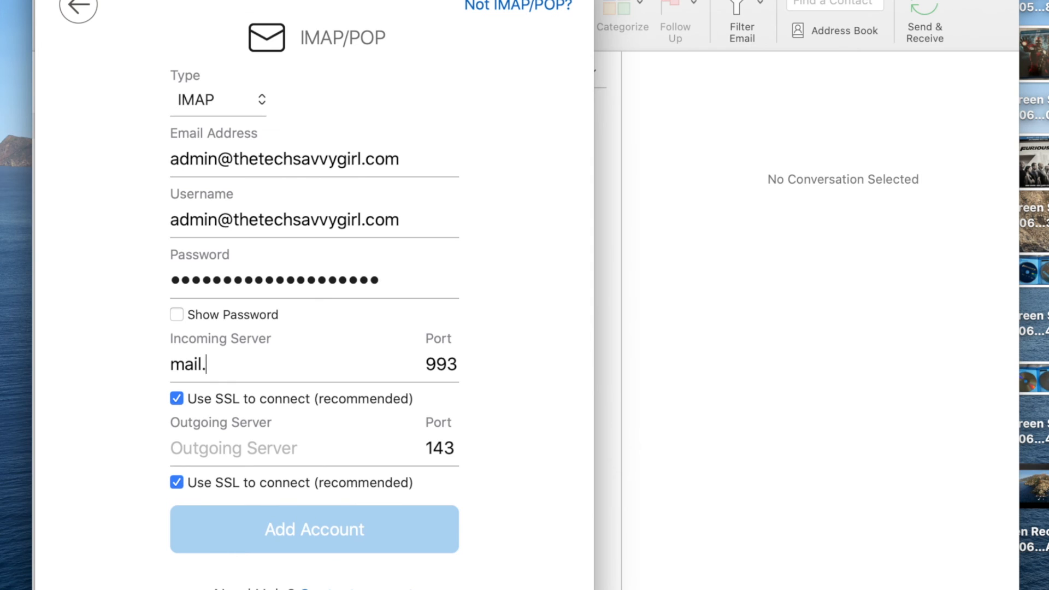
pyautogui.write('the')
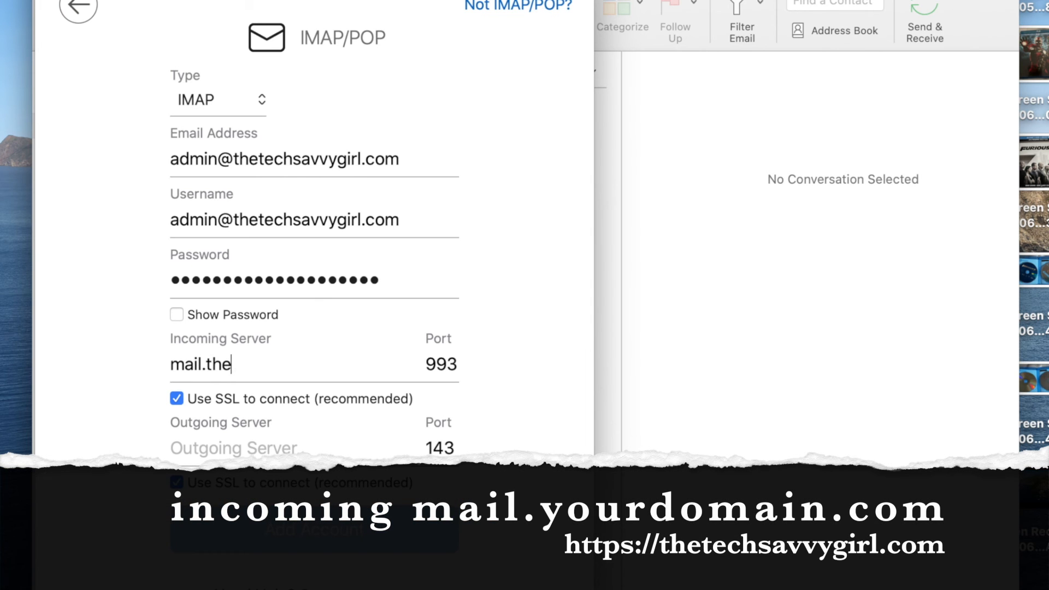
pyautogui.write('tec')
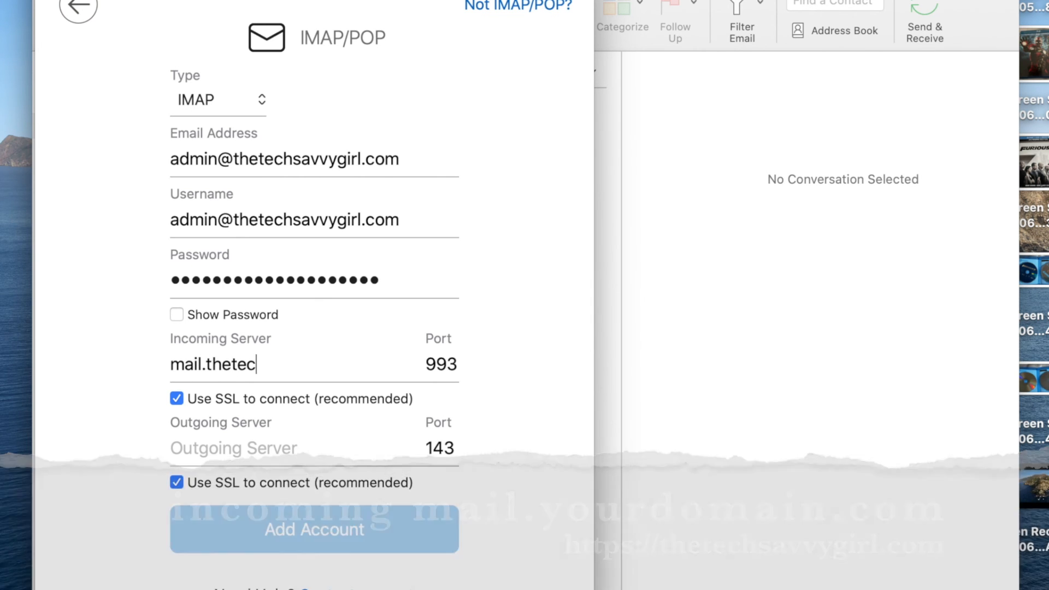
pyautogui.write('hsavvy')
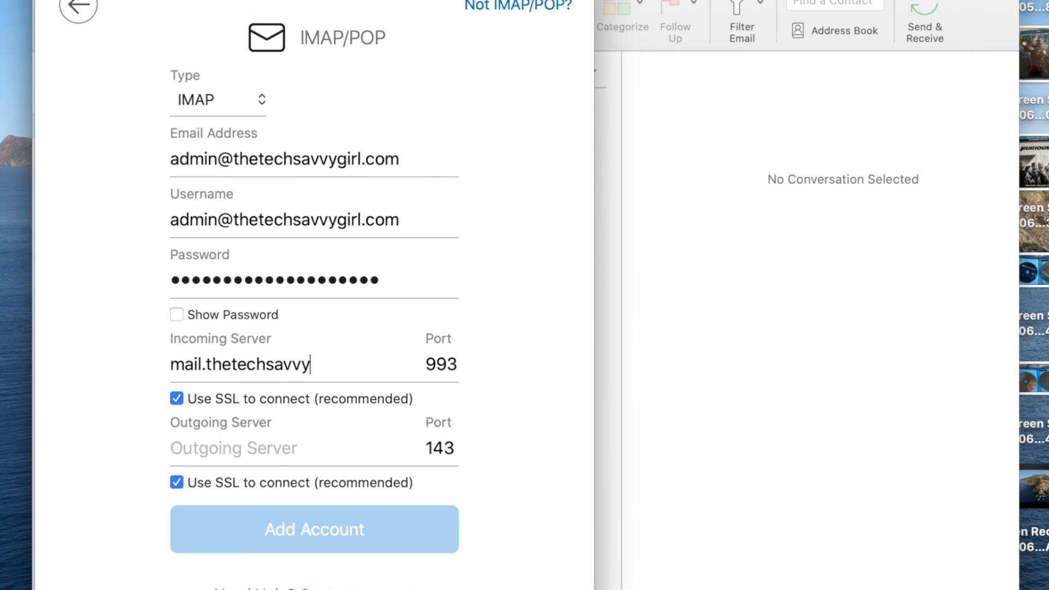
pyautogui.write('girl.com')
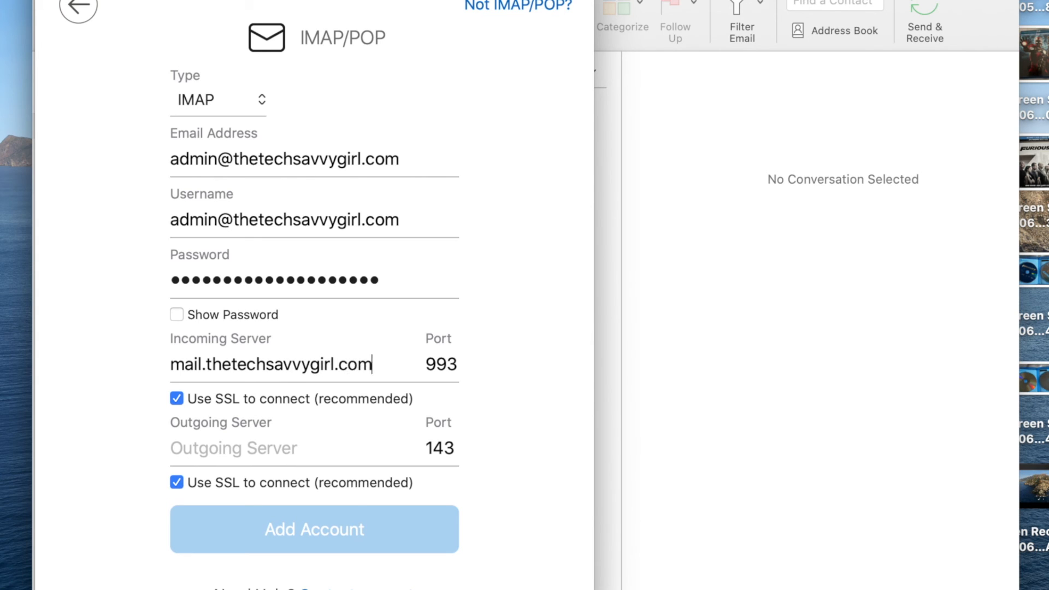
pyautogui.click(237, 440)
pyautogui.write('mail.the')
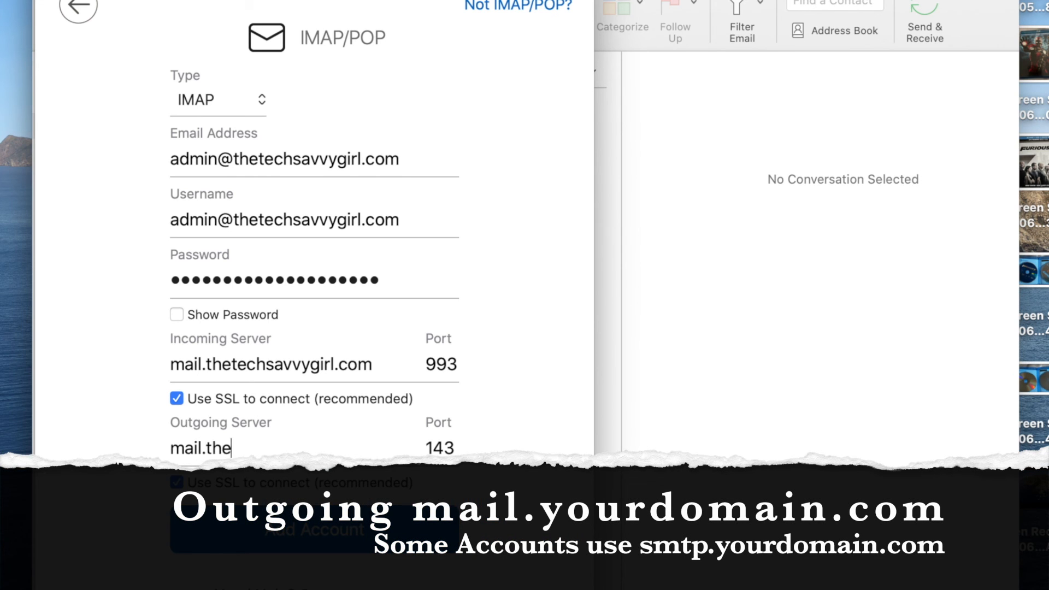
pyautogui.write('techsa')
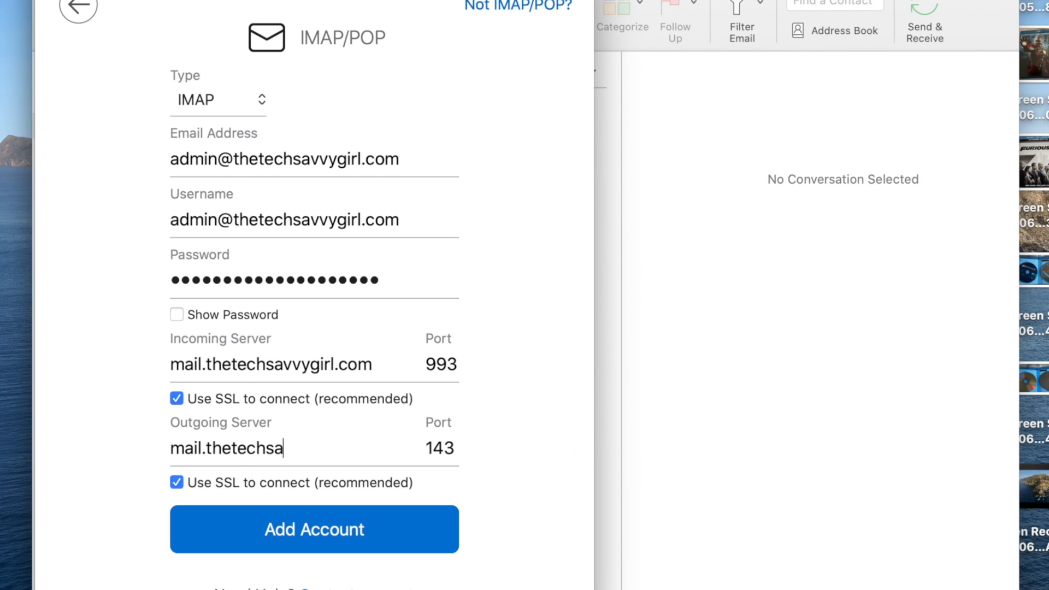
pyautogui.write('vvygirl.com')
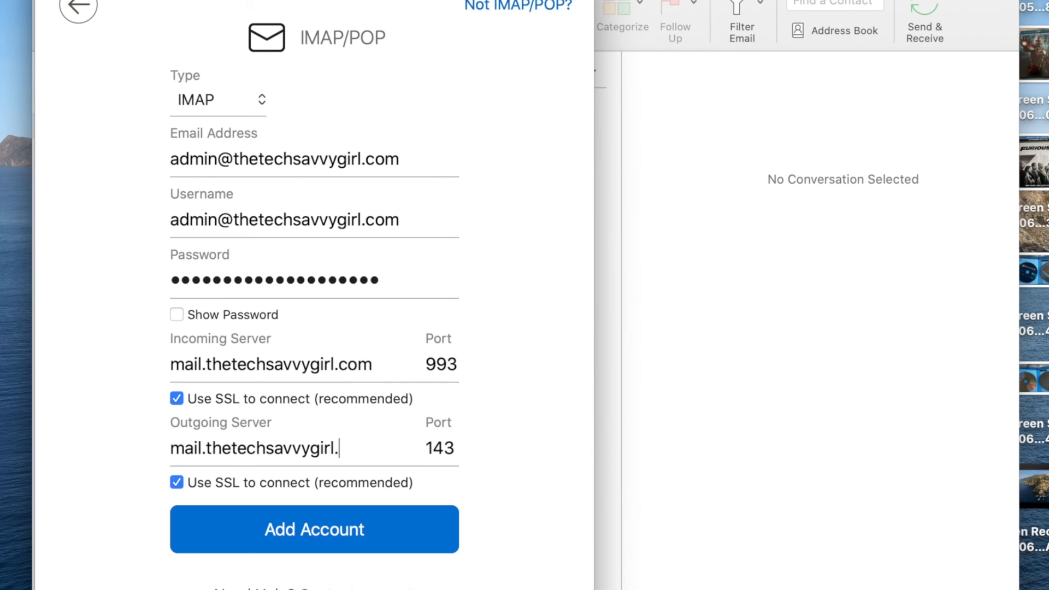
pyautogui.click(309, 531)
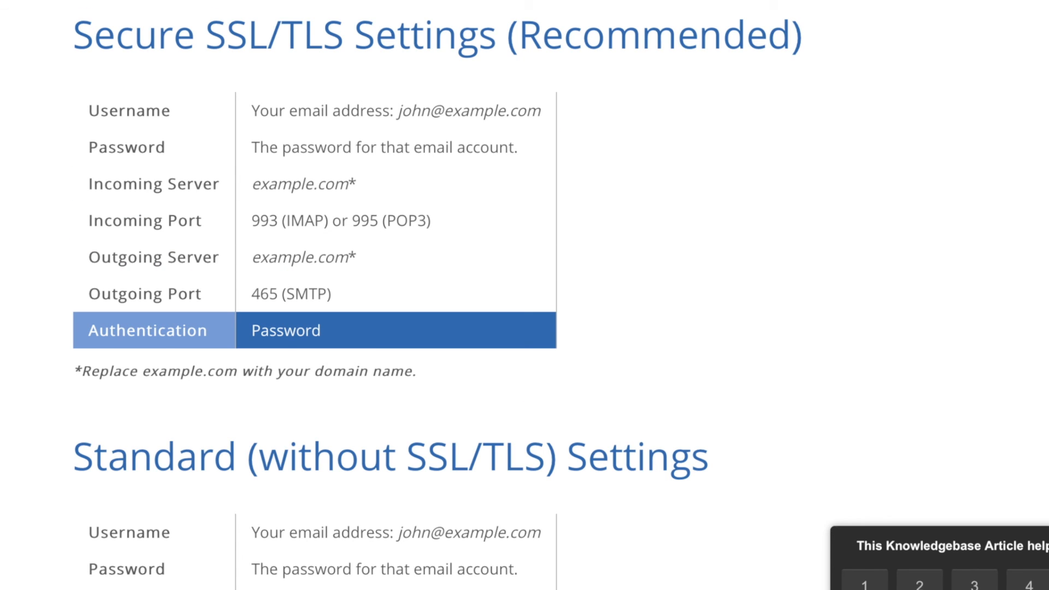
# - Scroll through the Bluehost article's SSL/TLS and standard server settings tables
pyautogui.scroll(-6, 524, 295)
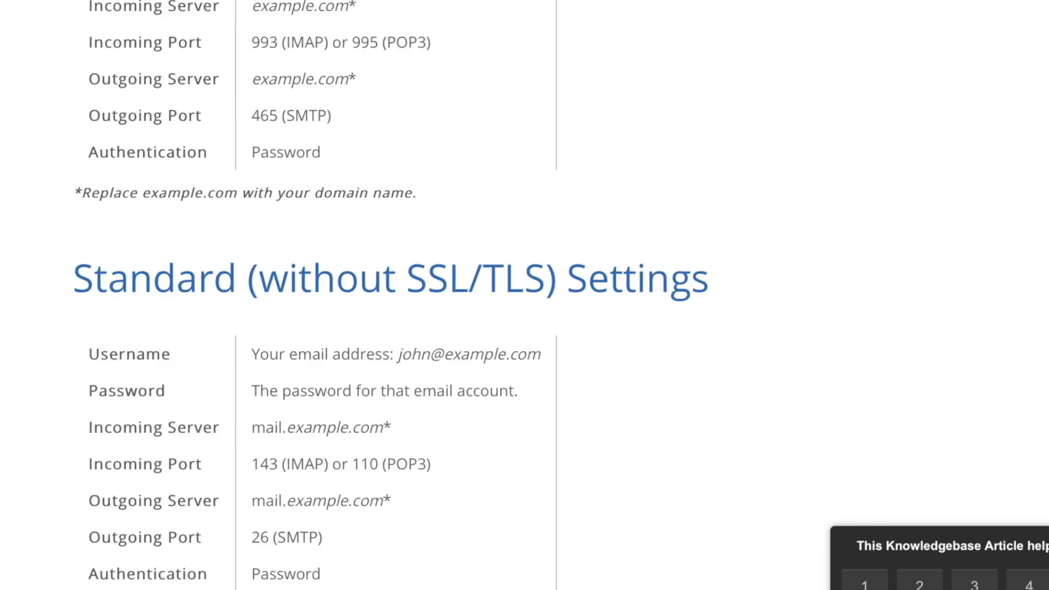
pyautogui.scroll(12, 525, 295)
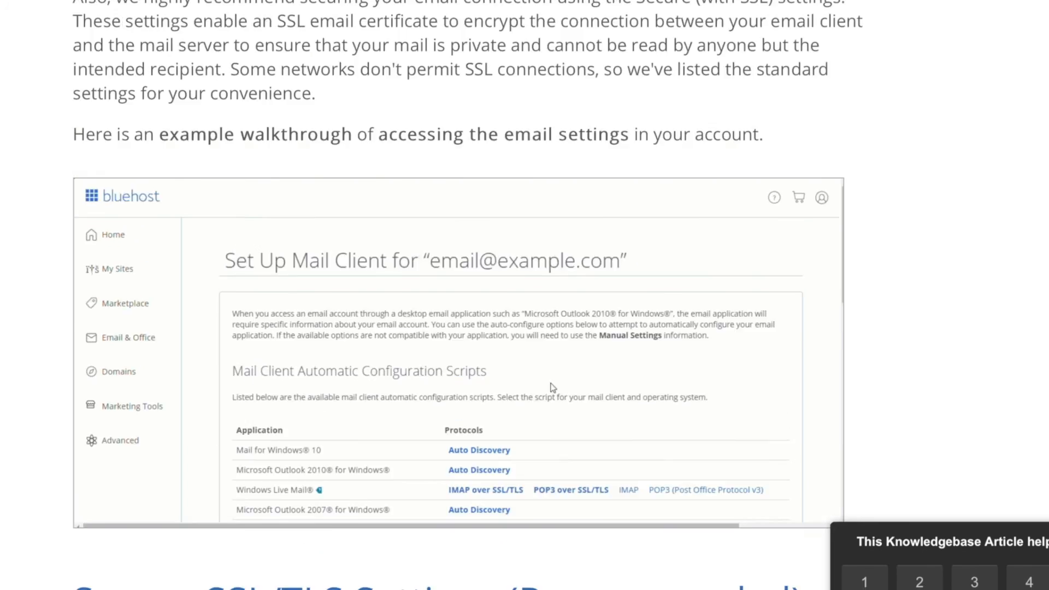
pyautogui.scroll(-3, 525, 296)
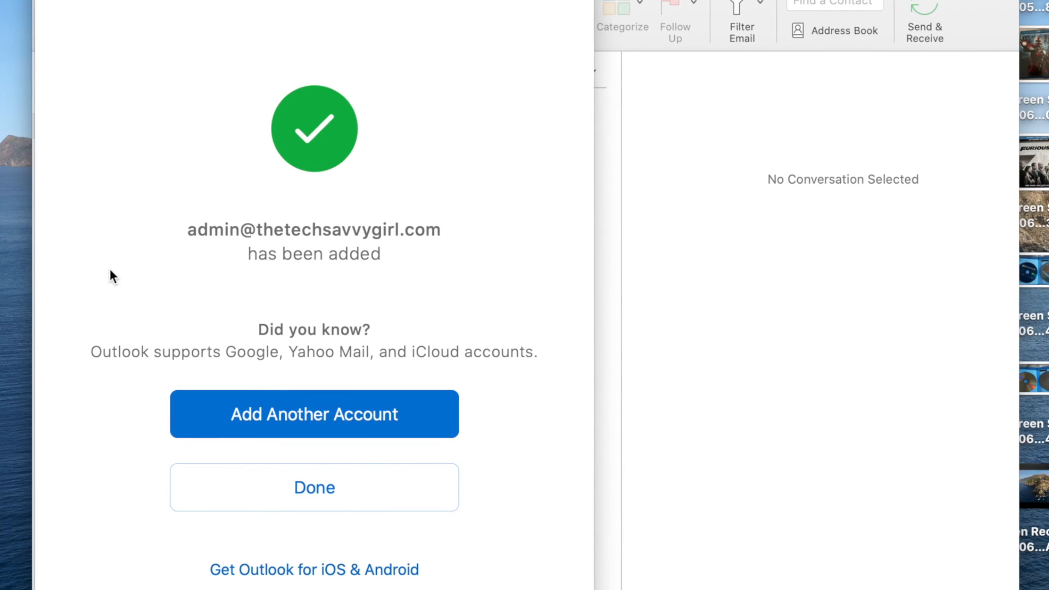
# - Choose to add another account now that the admin account is added
pyautogui.click(262, 419)
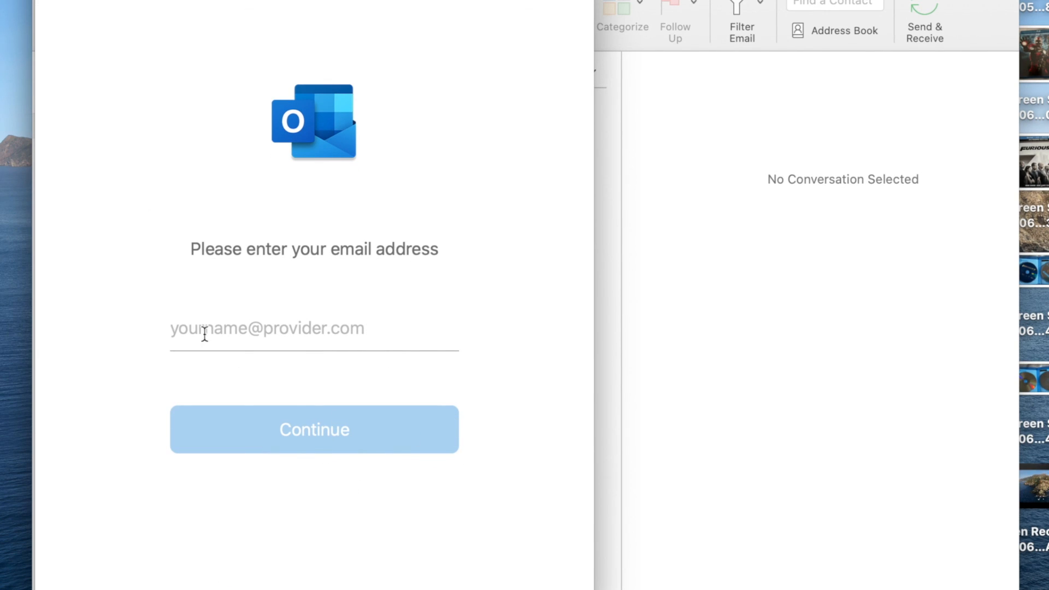